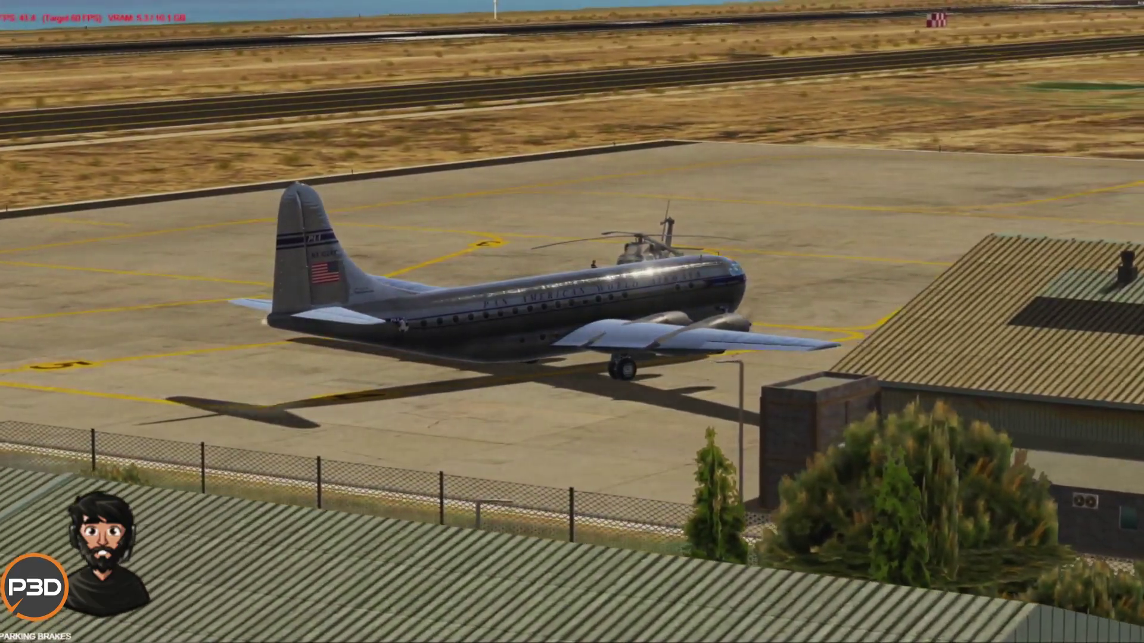
Switch the camera to Cockpit > Virtual Cockpit from the scene's context menu
right_click(483, 151)
mouse_move(572, 158)
click(663, 177)
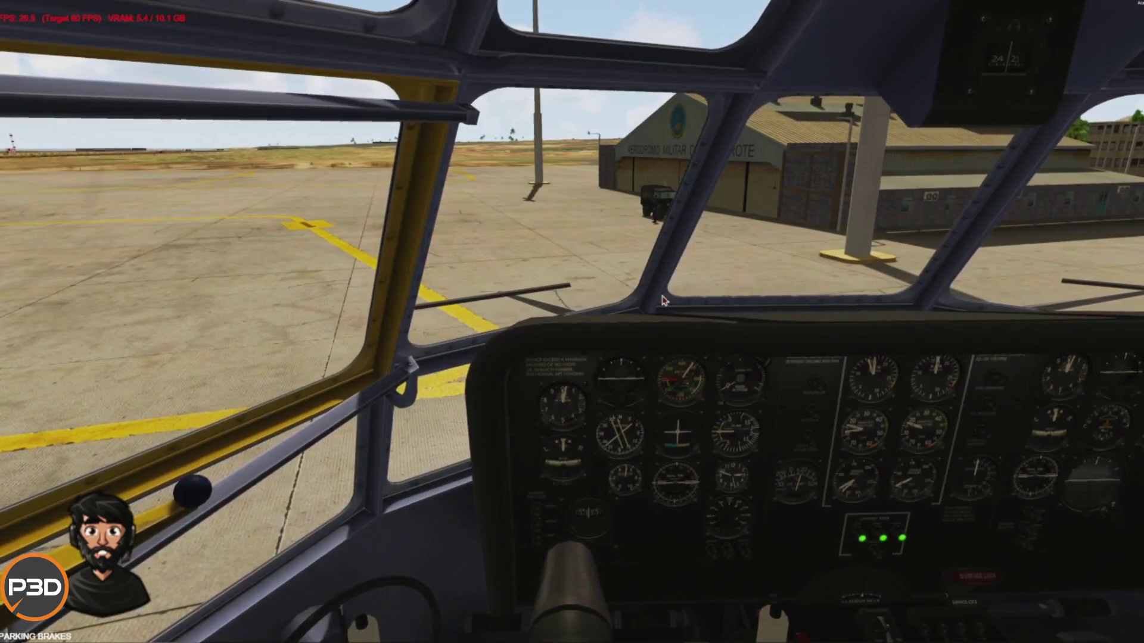
Bring up the Prepar3D menu bar to reach Options > Settings > Controls
mouse_move(362, 2)
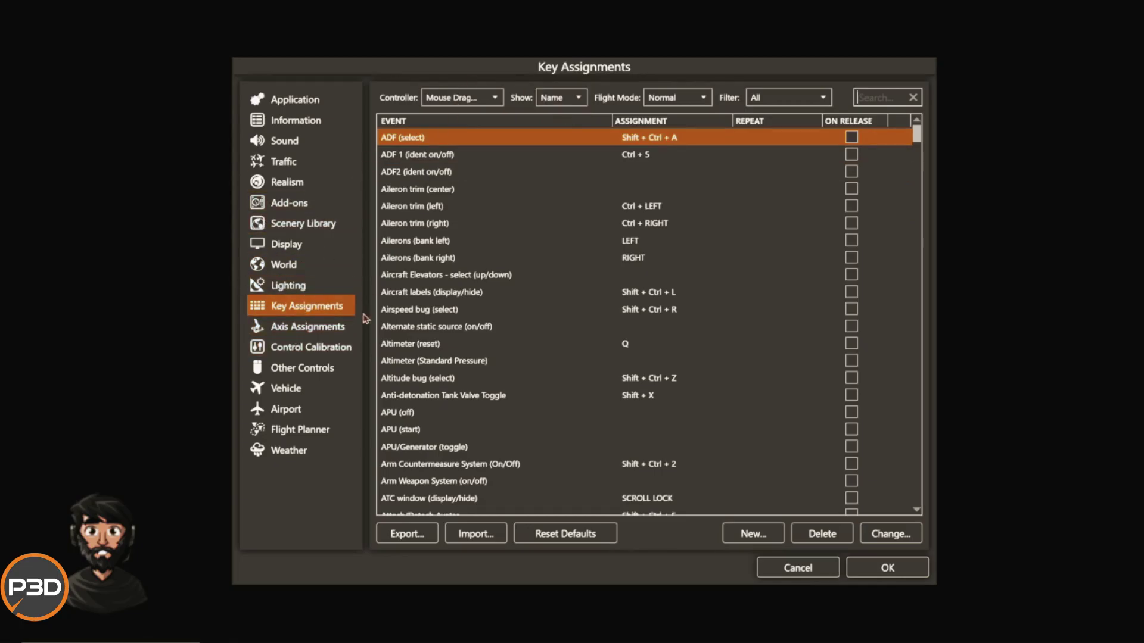
On Axis Assignments, import B377 Strat.xml, mapping ailerons to X Axis and elevator to Y Axis
click(308, 333)
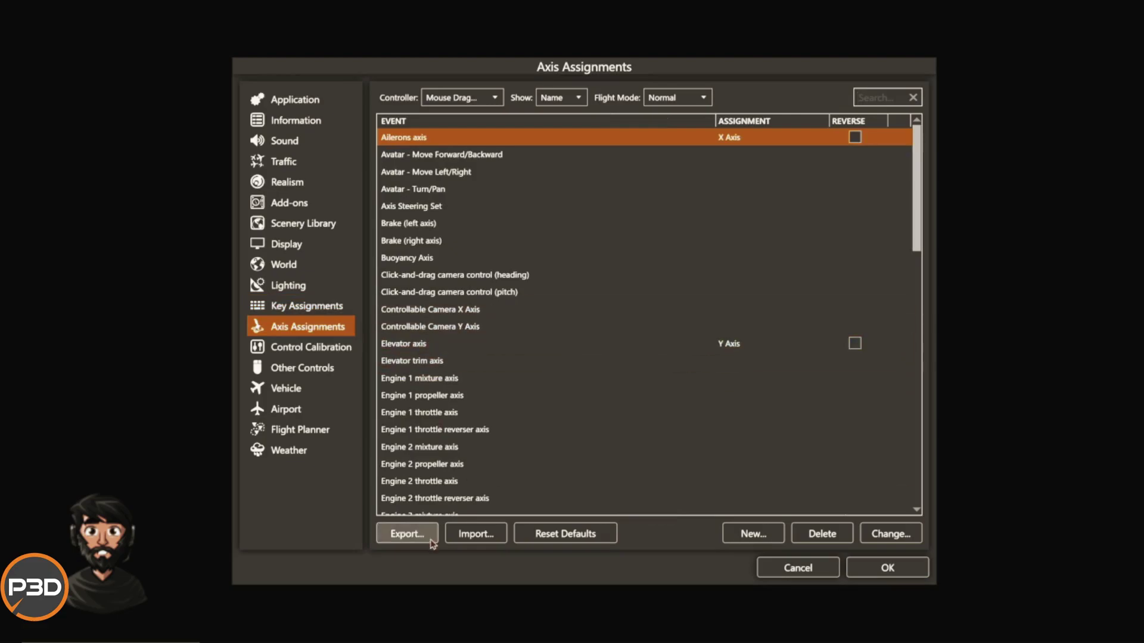
click(474, 534)
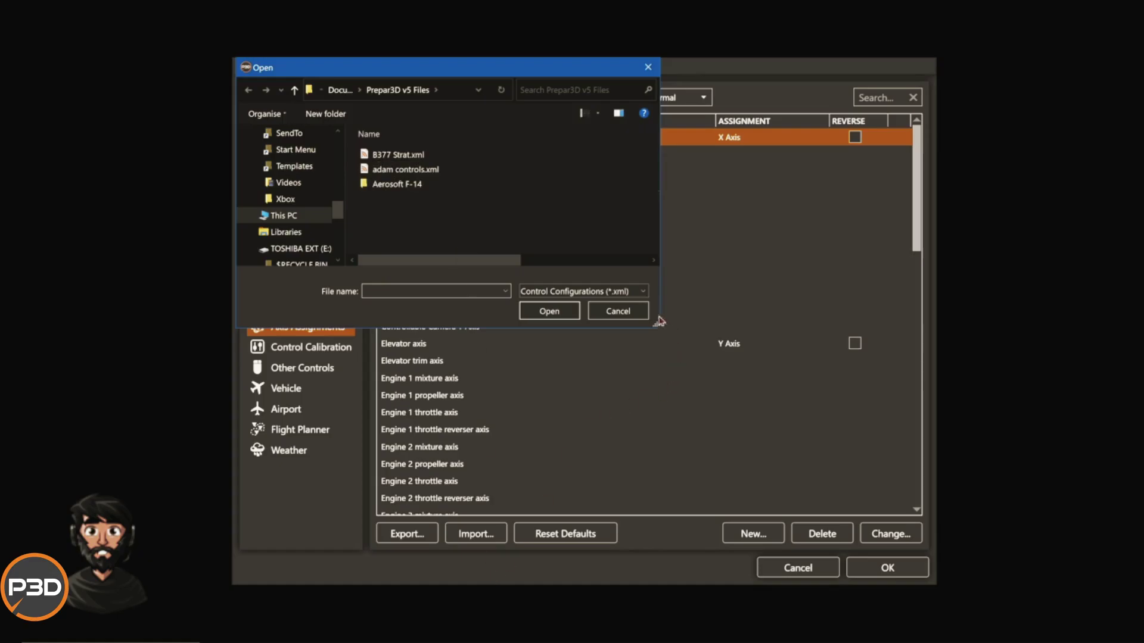
click(625, 311)
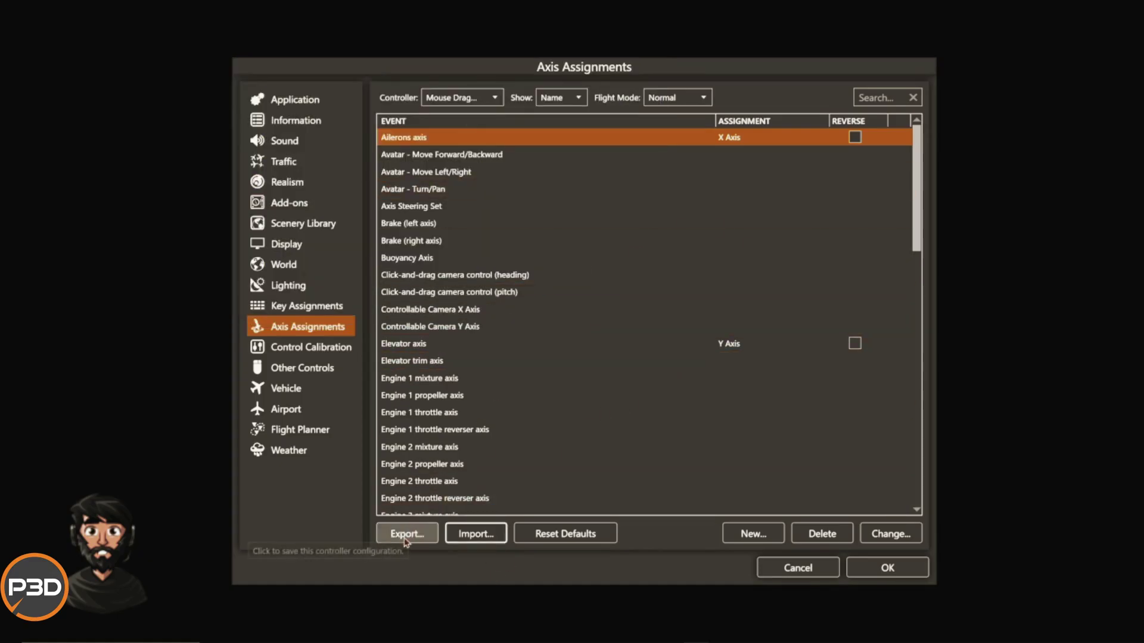
click(475, 536)
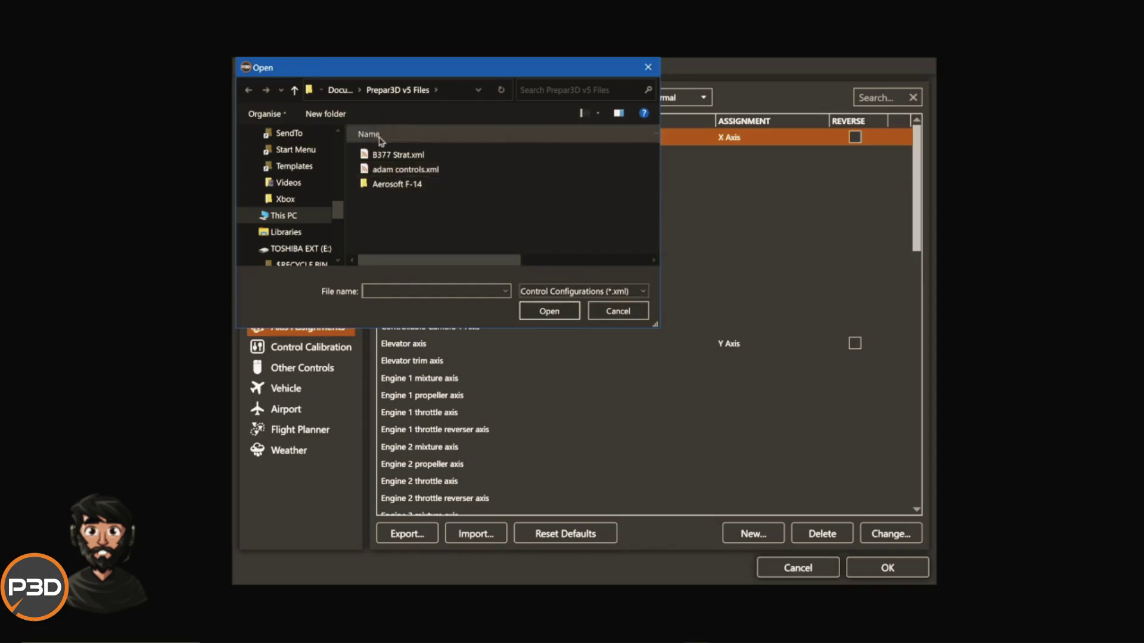
click(445, 155)
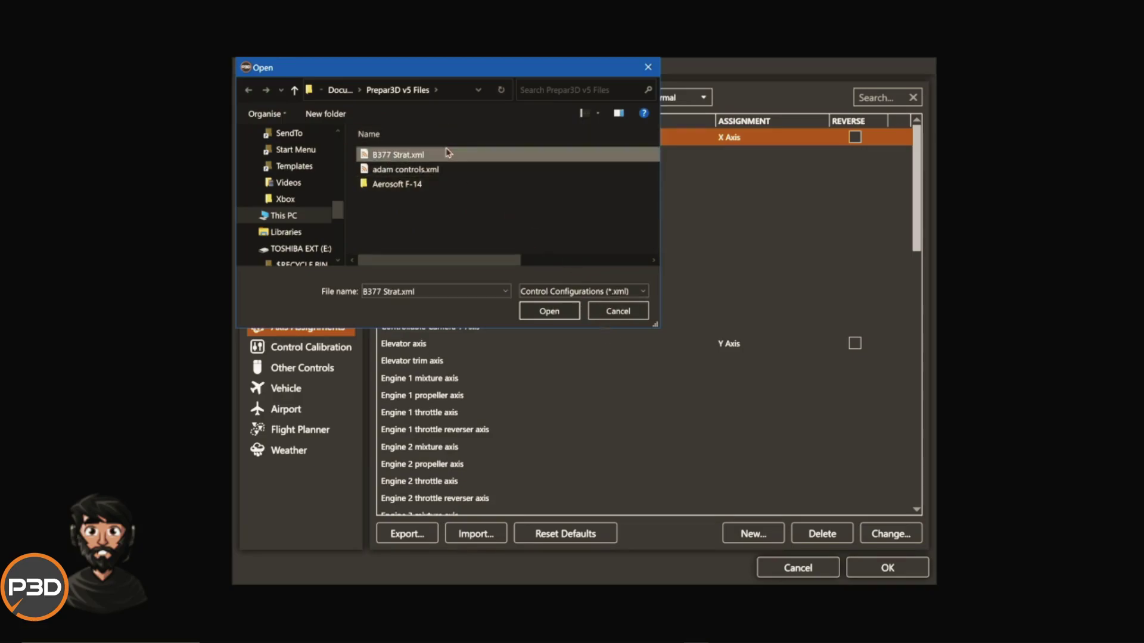
click(549, 311)
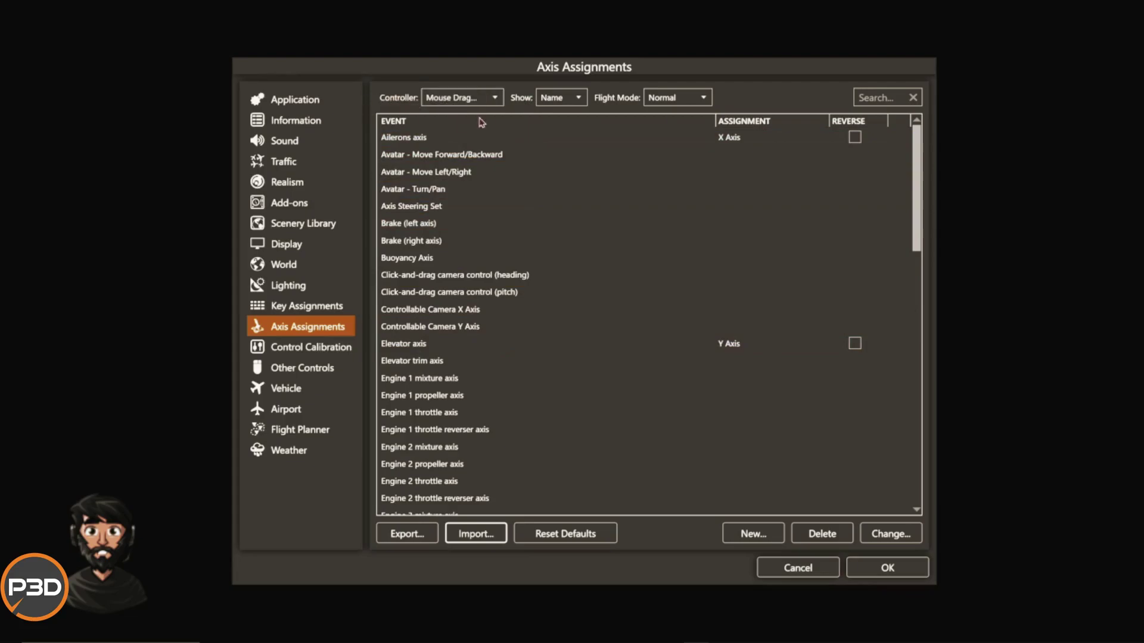
Select Saitek Pro Flight Throttle Quadrant 1 and scroll to Engine 3 (X Axis) and Engine 4 (Y Axis) throttles
click(498, 98)
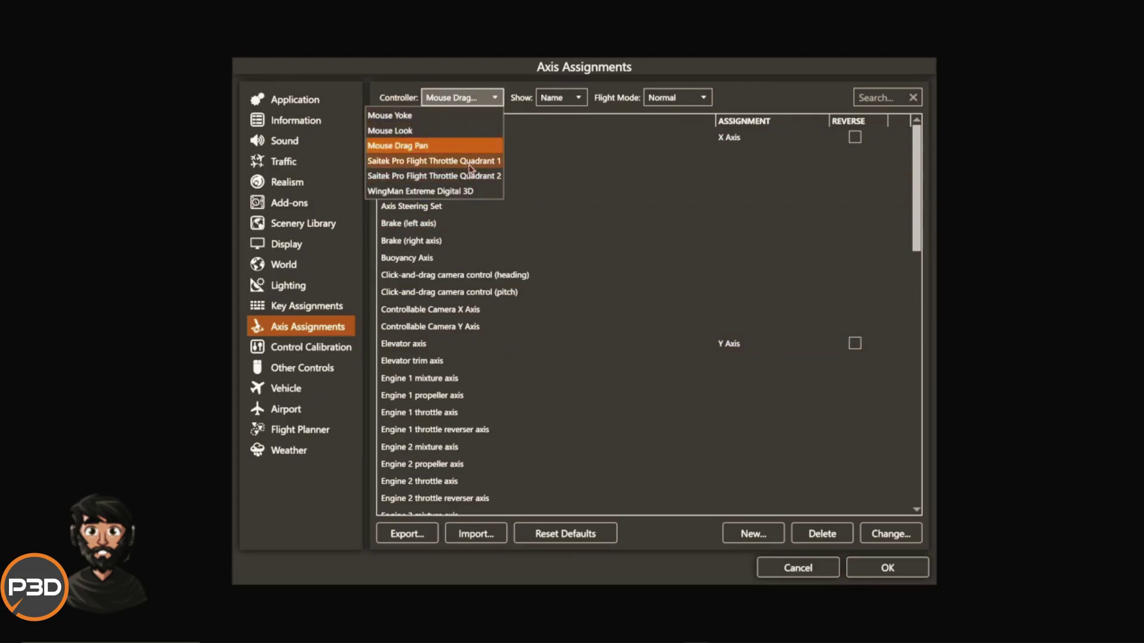
click(471, 158)
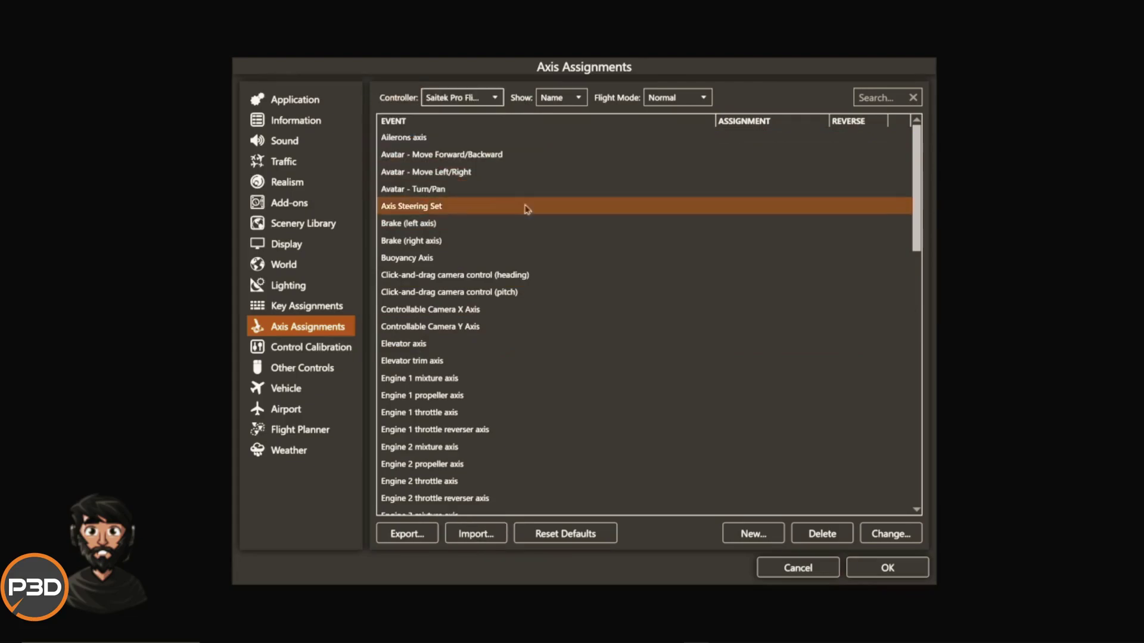
click(493, 97)
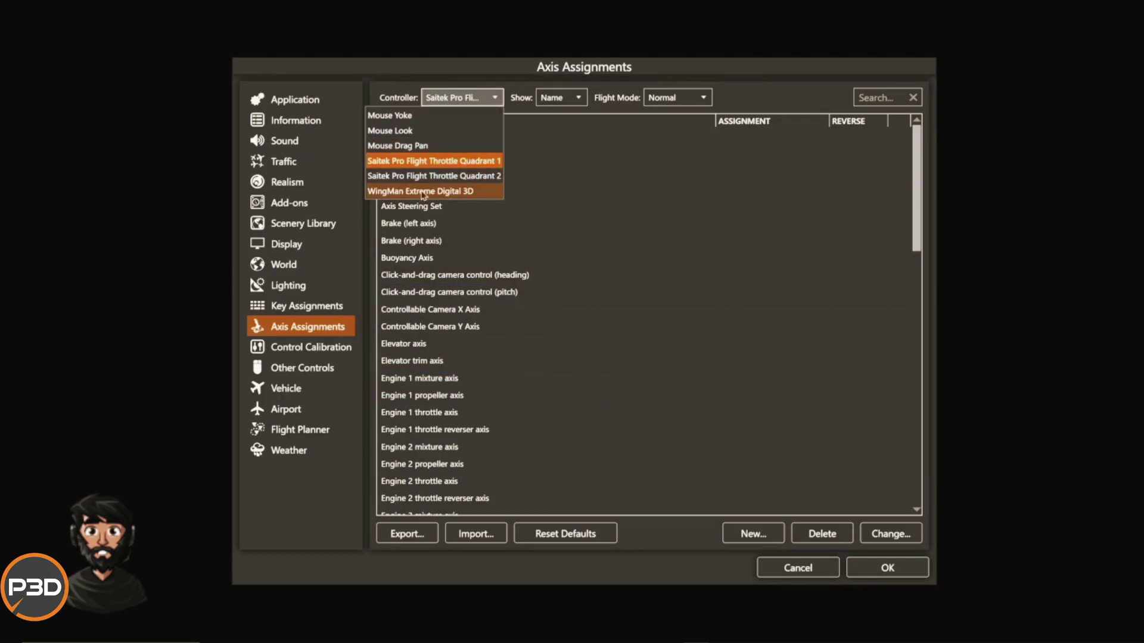
click(432, 162)
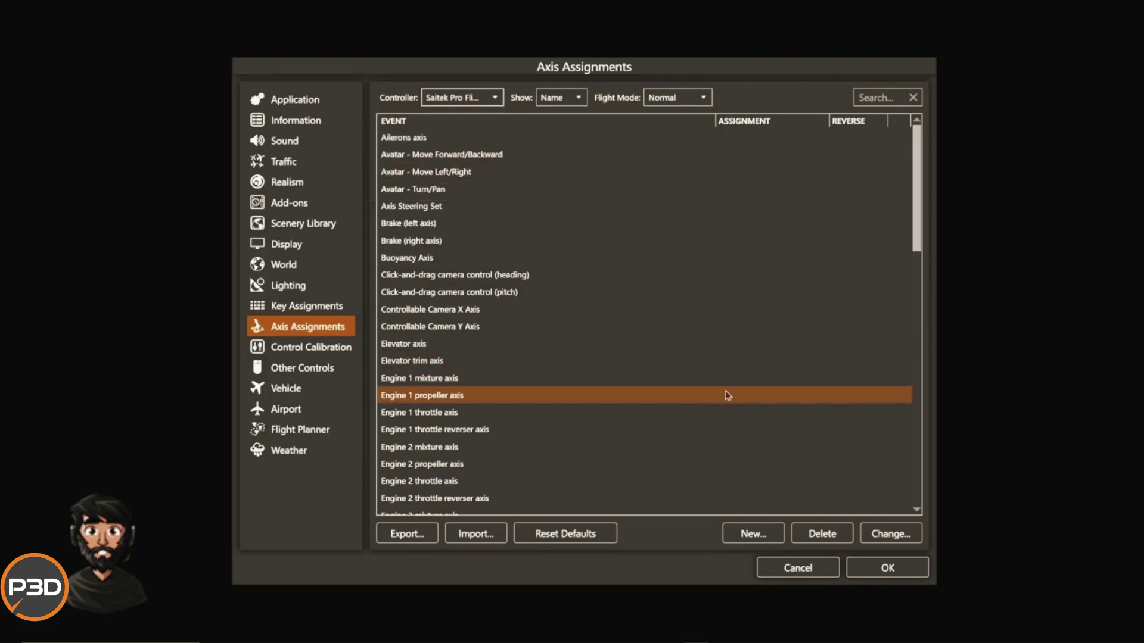
scroll(727, 397, down, 5)
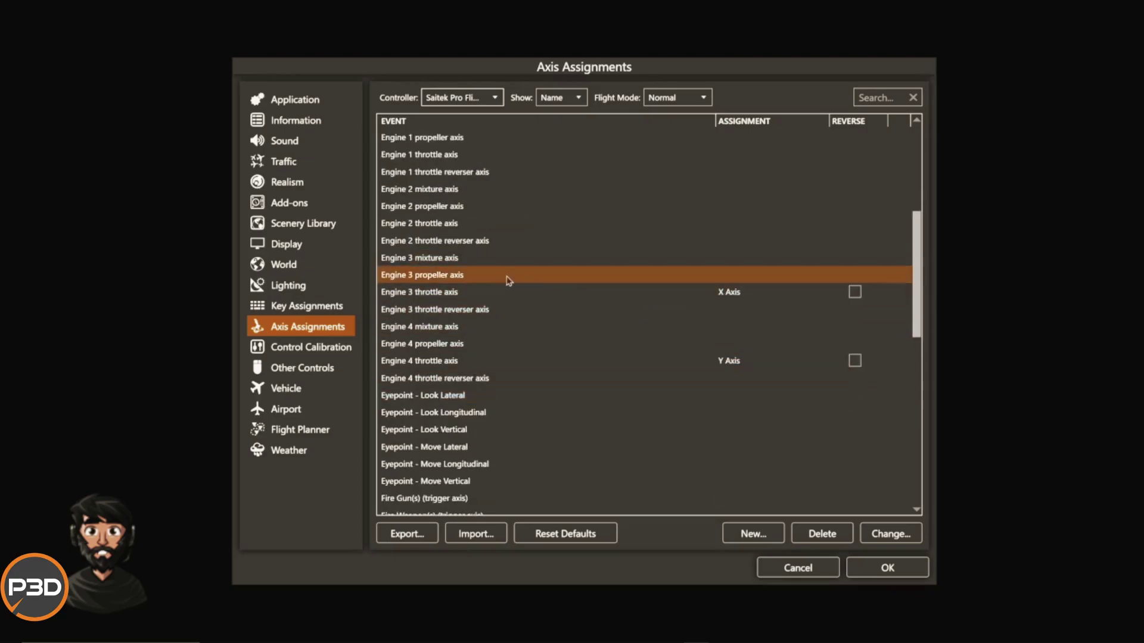
scroll(503, 325, up, 5)
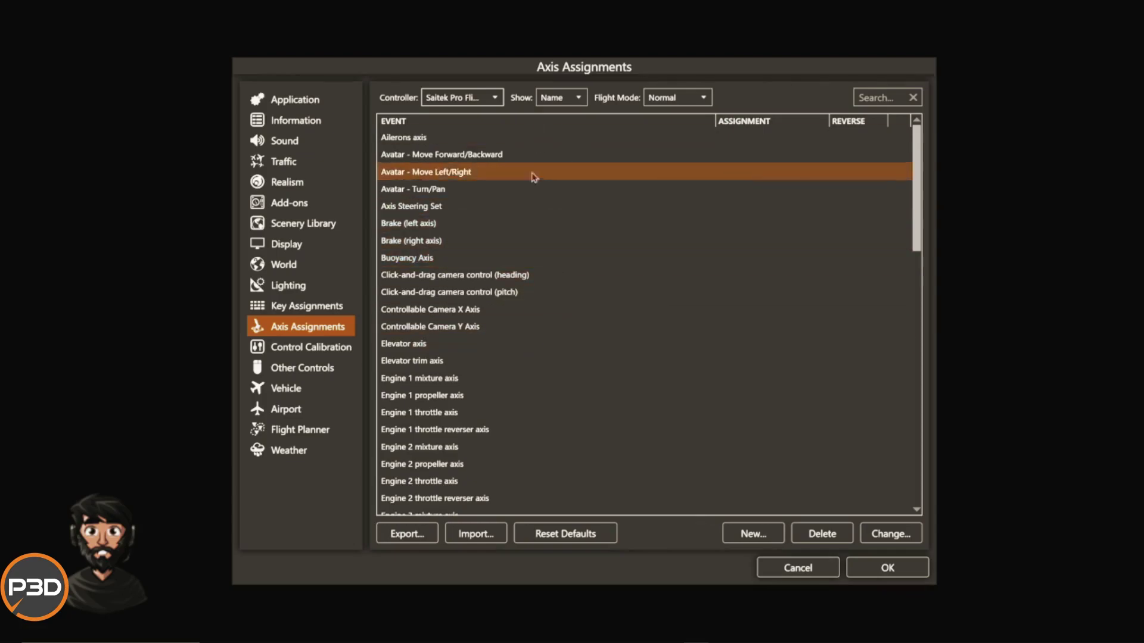
click(524, 273)
scroll(527, 275, down, 5)
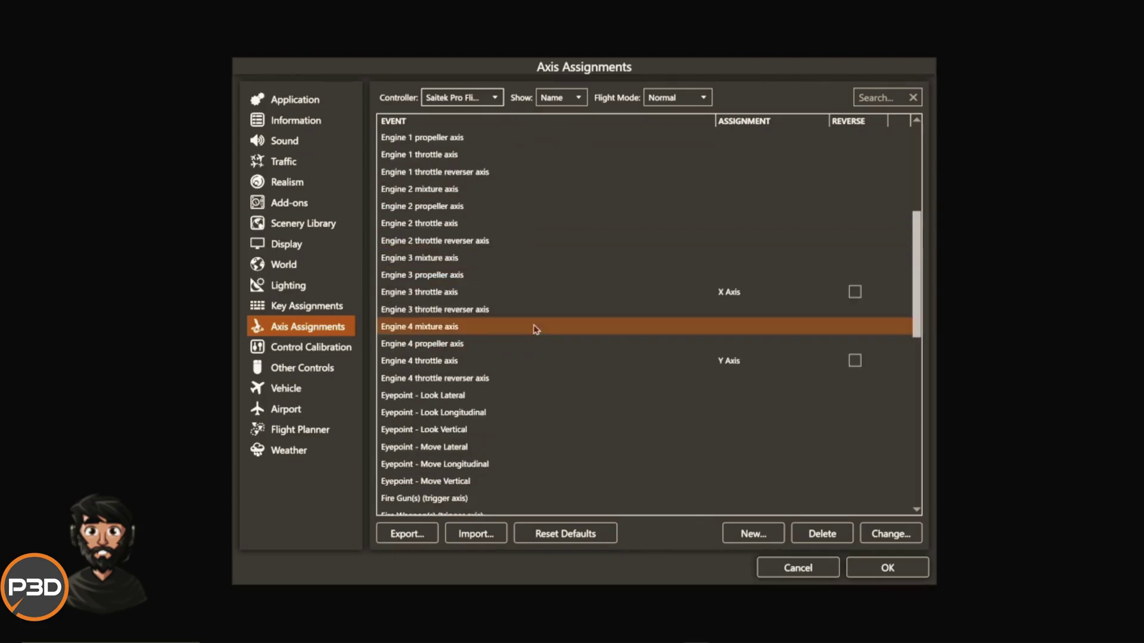
double_click(444, 296)
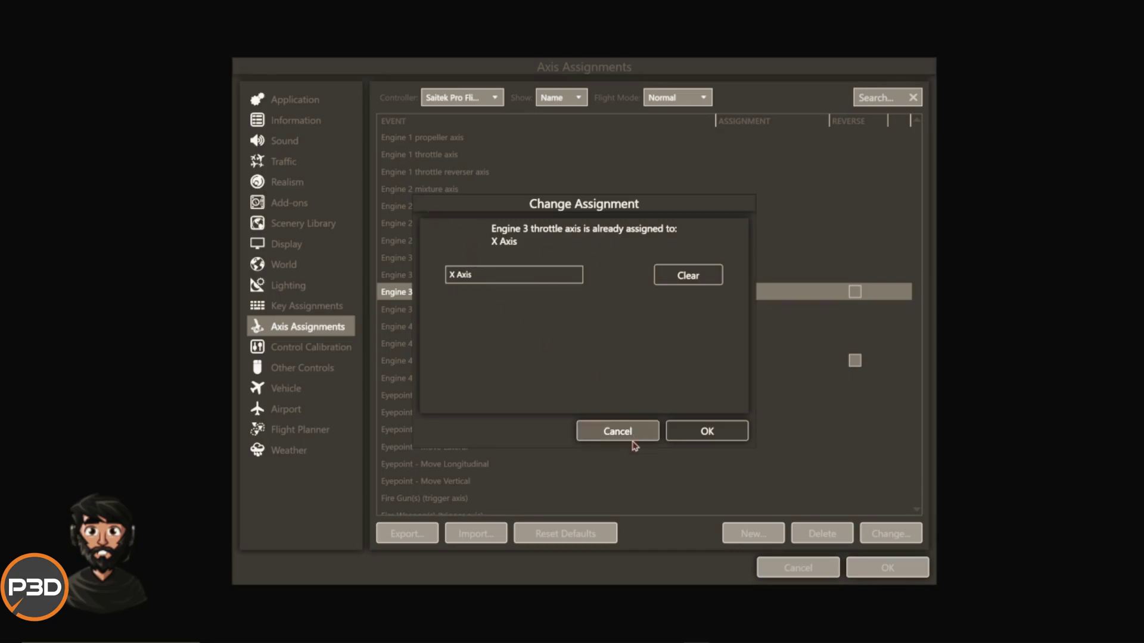
click(687, 441)
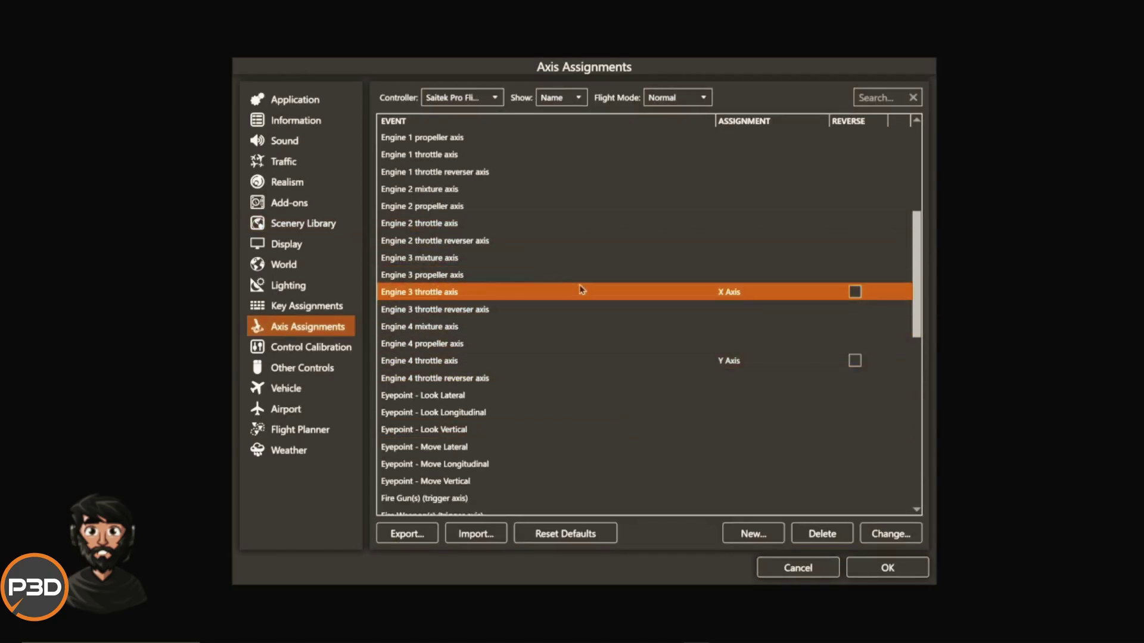
scroll(582, 289, down, 10)
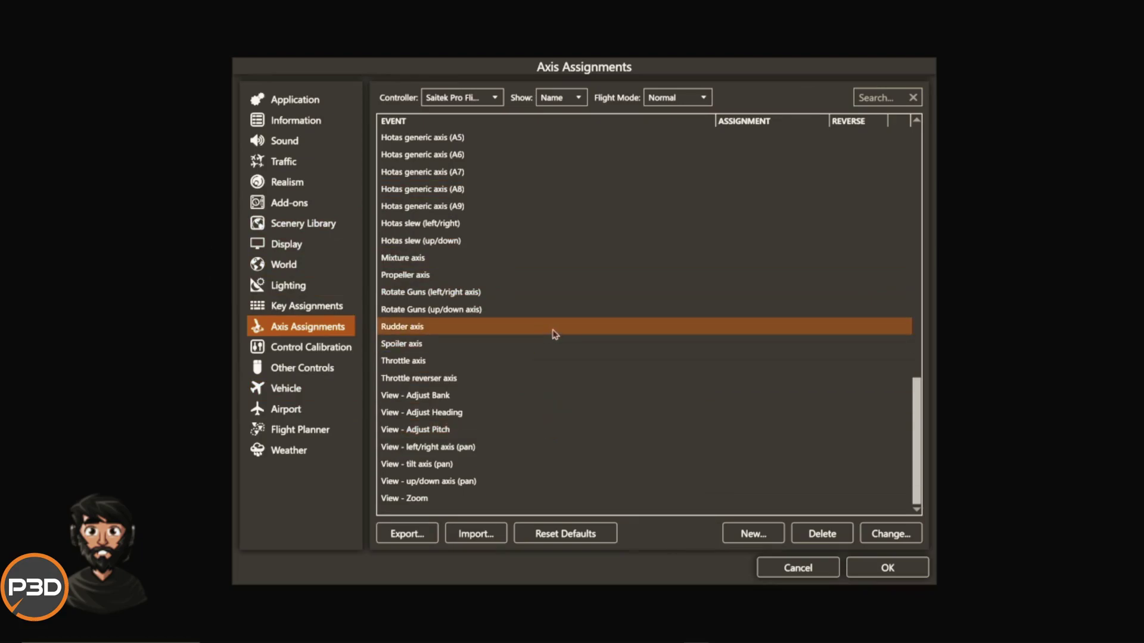
scroll(610, 380, up, 1)
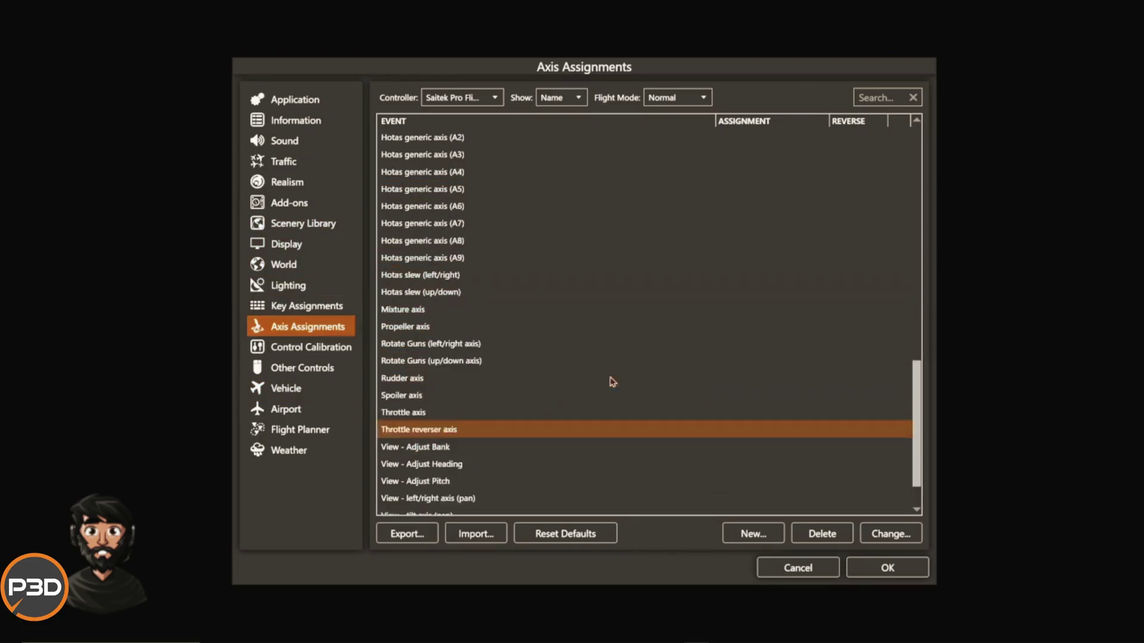
scroll(610, 381, up, 4)
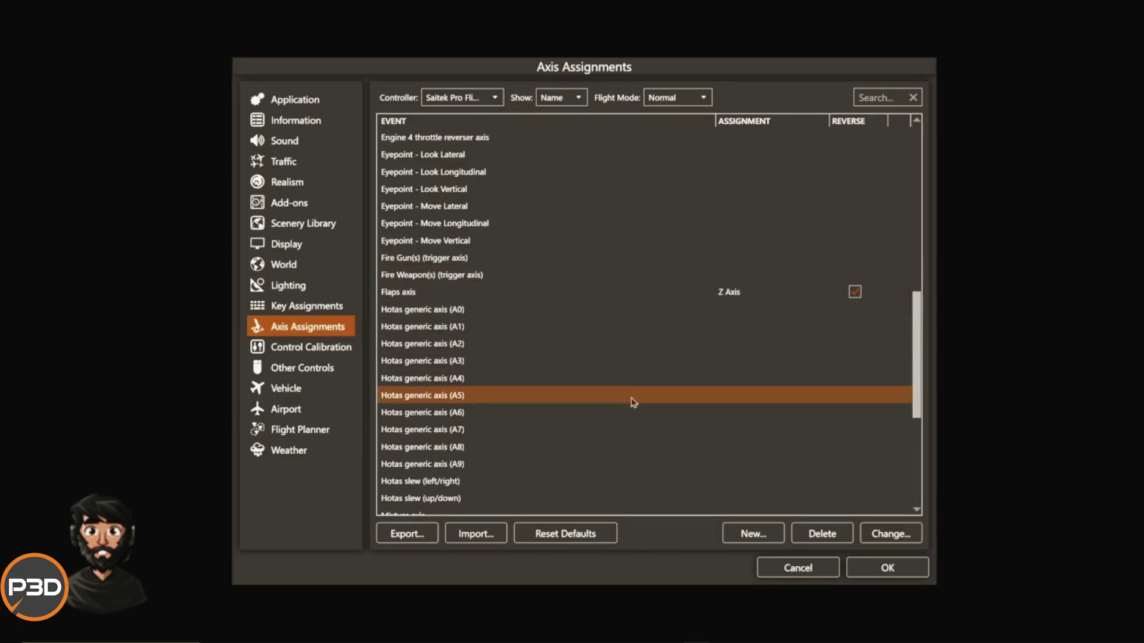
scroll(633, 402, up, 10)
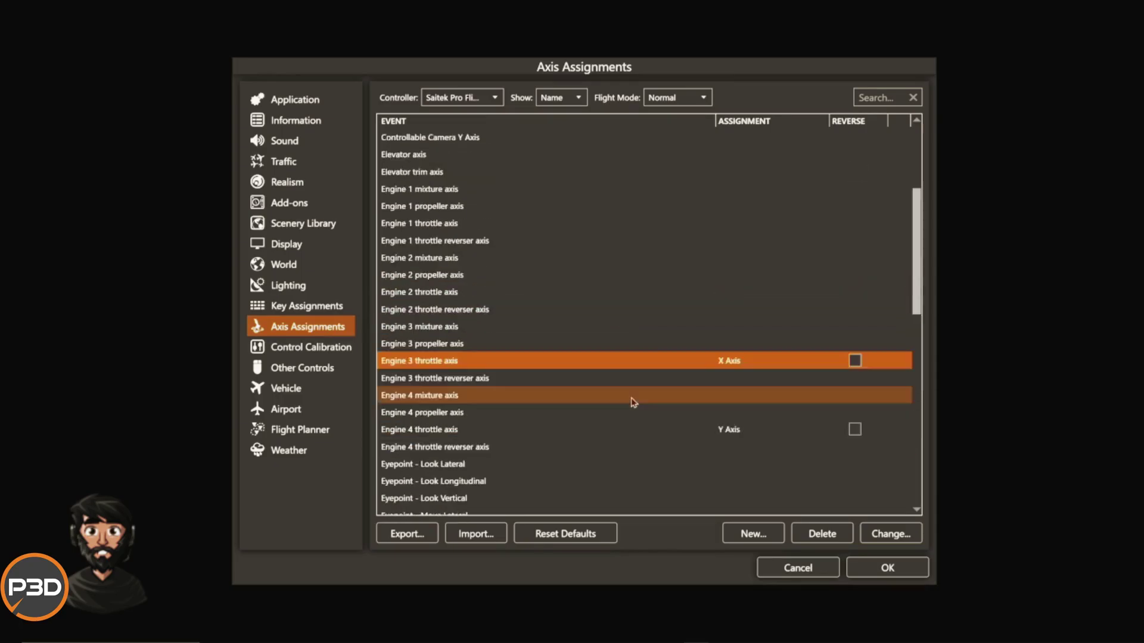
Switch to the Key Assignments page listing the Saitek Pro Flight controller's shortcuts
click(320, 307)
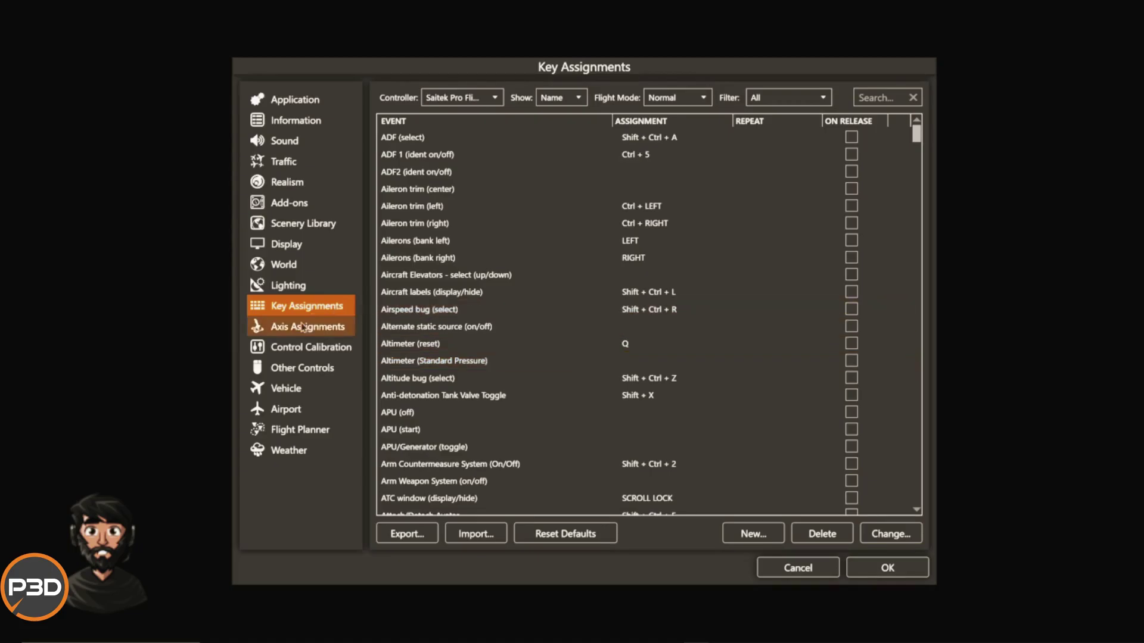
Go back to Axis Assignments and scroll to the Engine 3 throttle and Flaps Z Axis rows
click(325, 326)
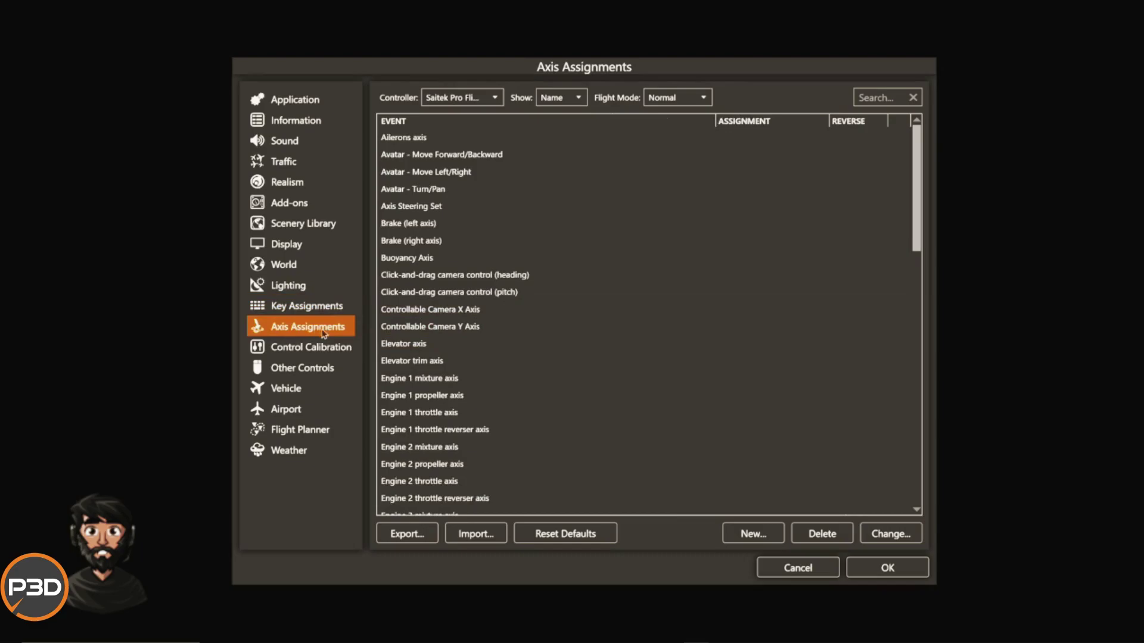
scroll(501, 396, down, 6)
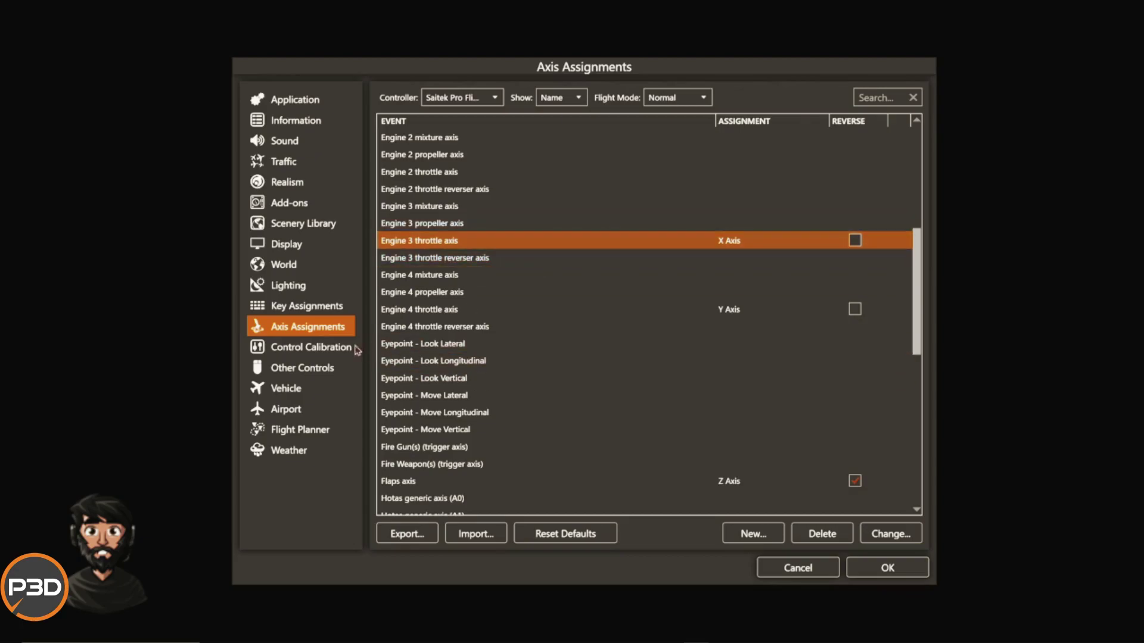
In Key Assignments, select WingMan Extreme Digital 3D as controller to list its shortcuts
click(307, 306)
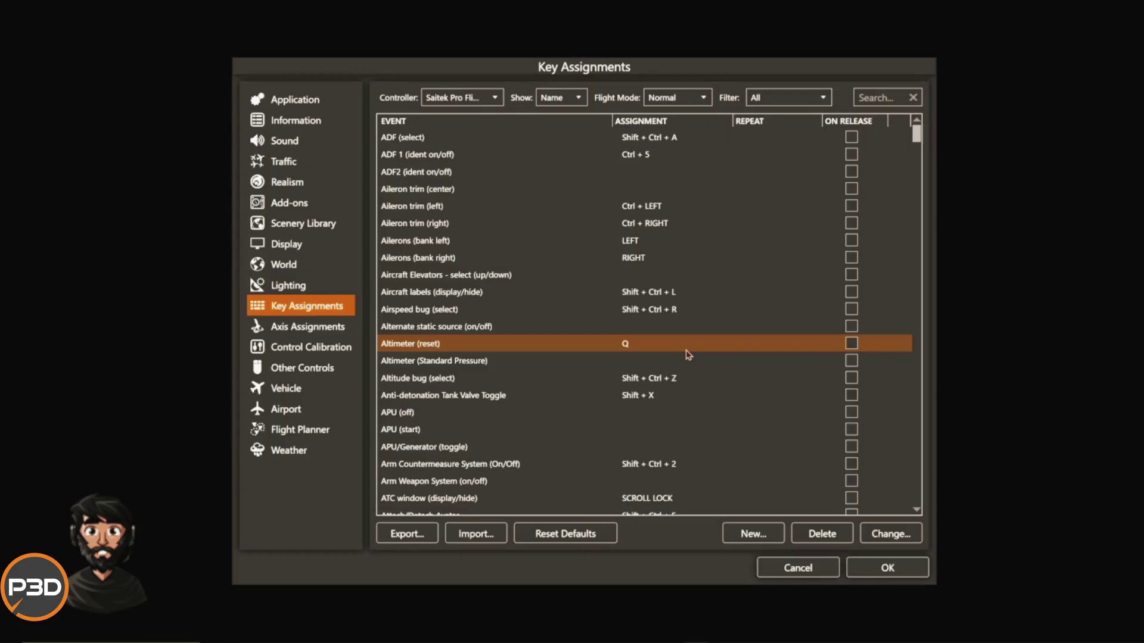
scroll(625, 347, down, 15)
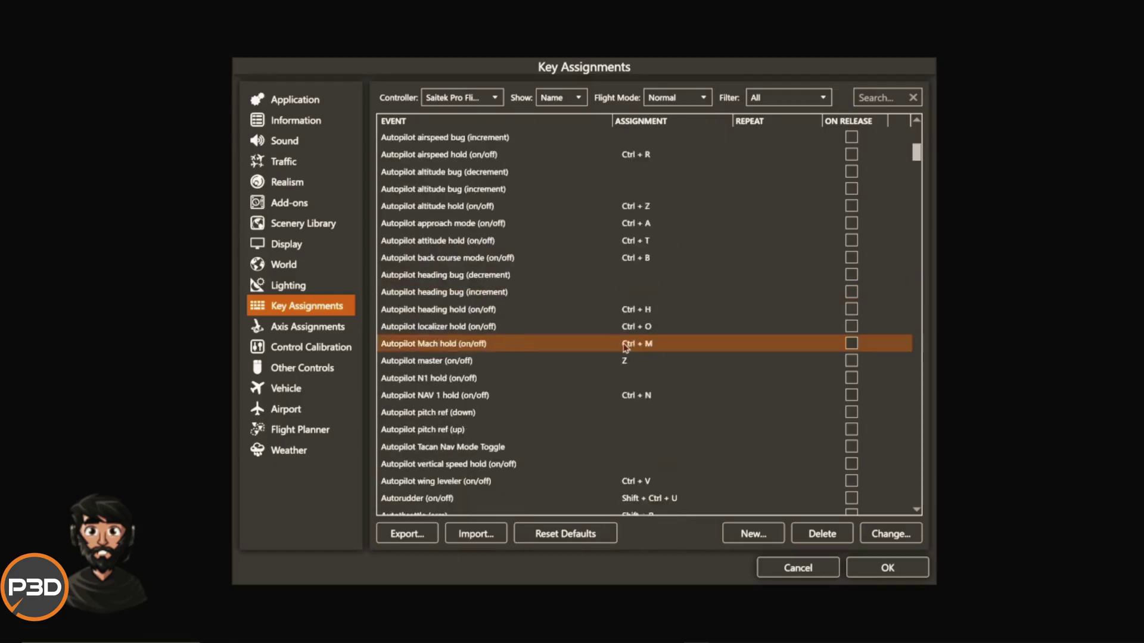
scroll(625, 347, down, 20)
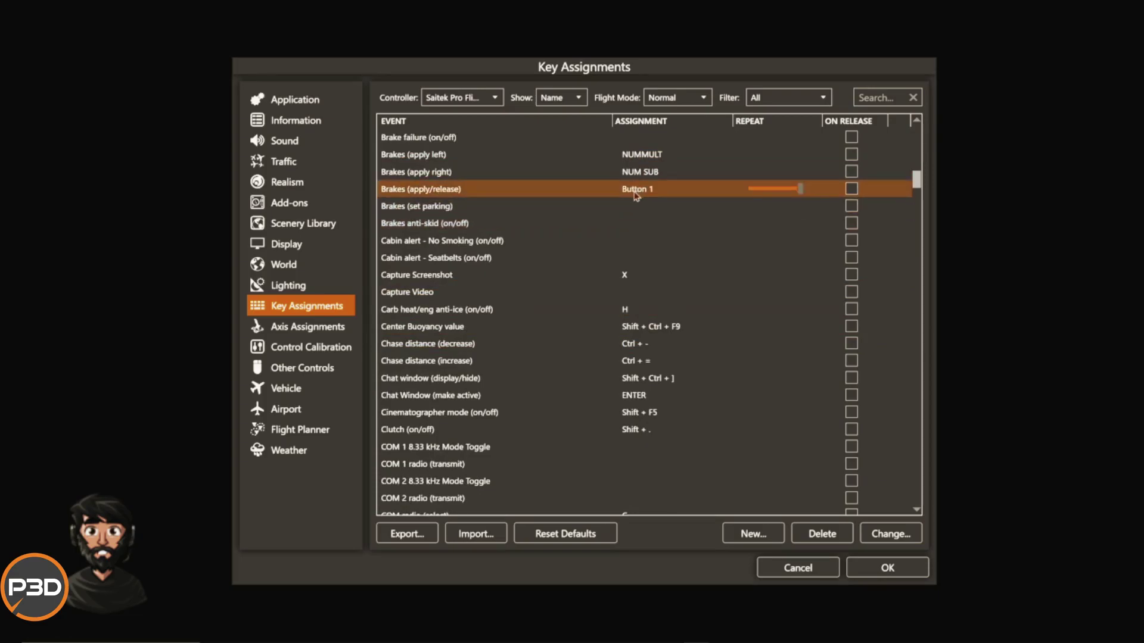
click(495, 97)
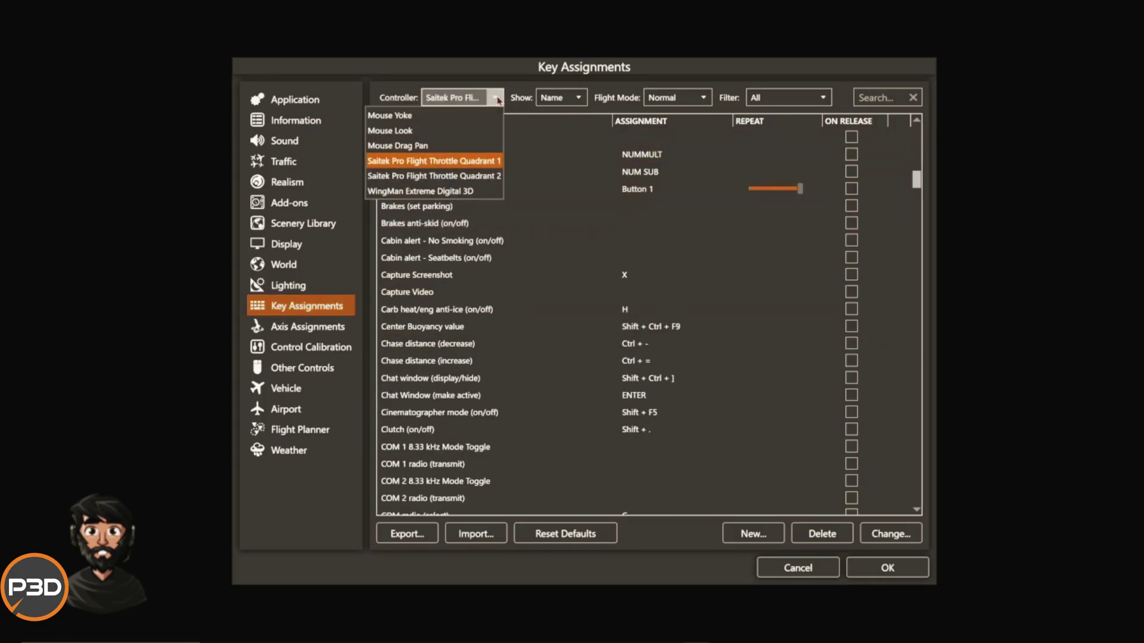
click(477, 192)
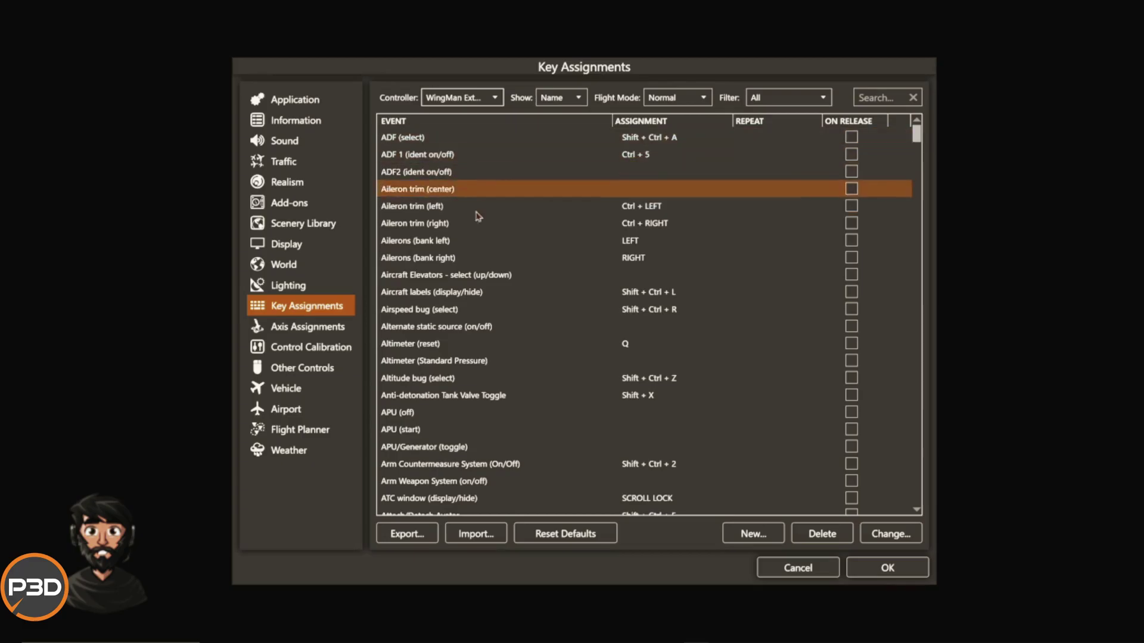
scroll(480, 366, down, 5)
click(495, 98)
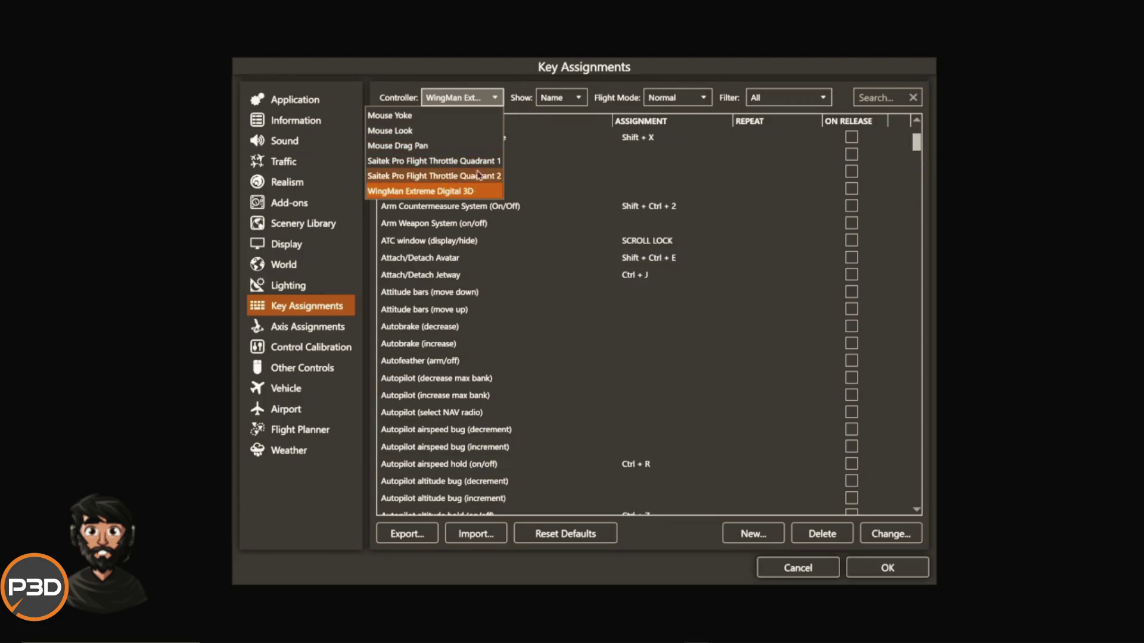
Pick Saitek Pro Flight Throttle Quadrant 2 in the Controller list to review its key bindings
click(399, 180)
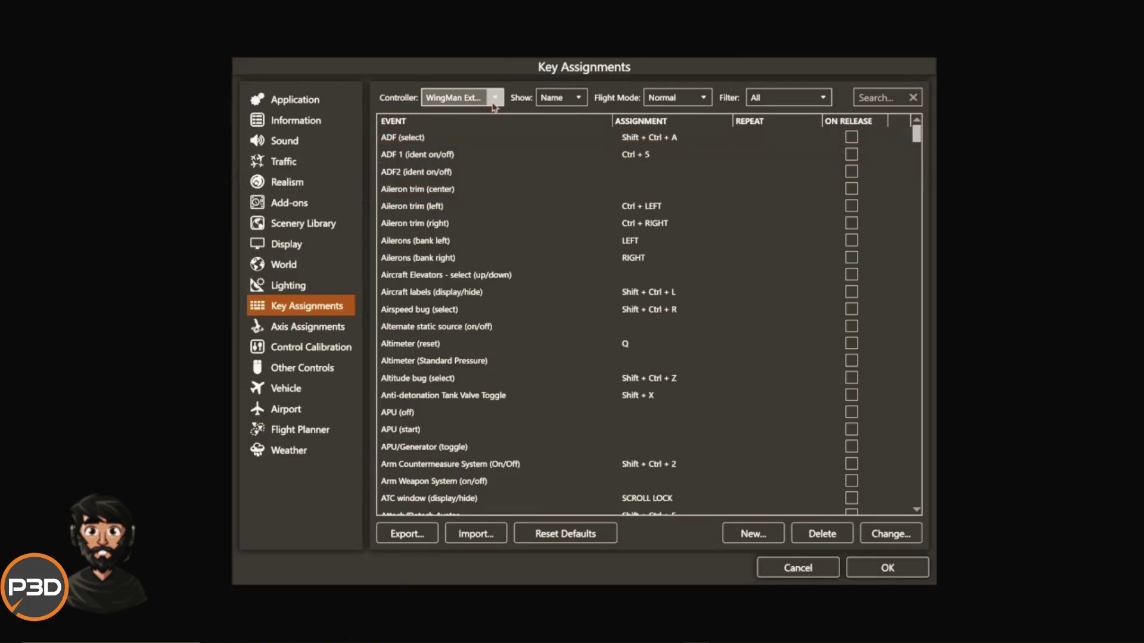
click(526, 142)
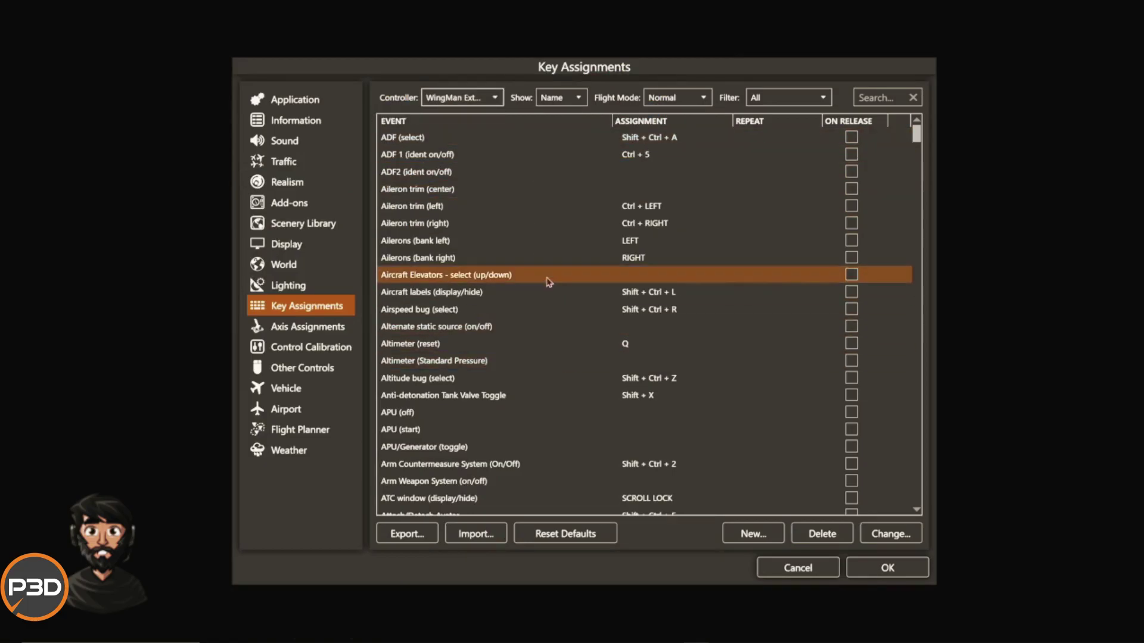
scroll(557, 417, down, 5)
scroll(557, 417, down, 5)
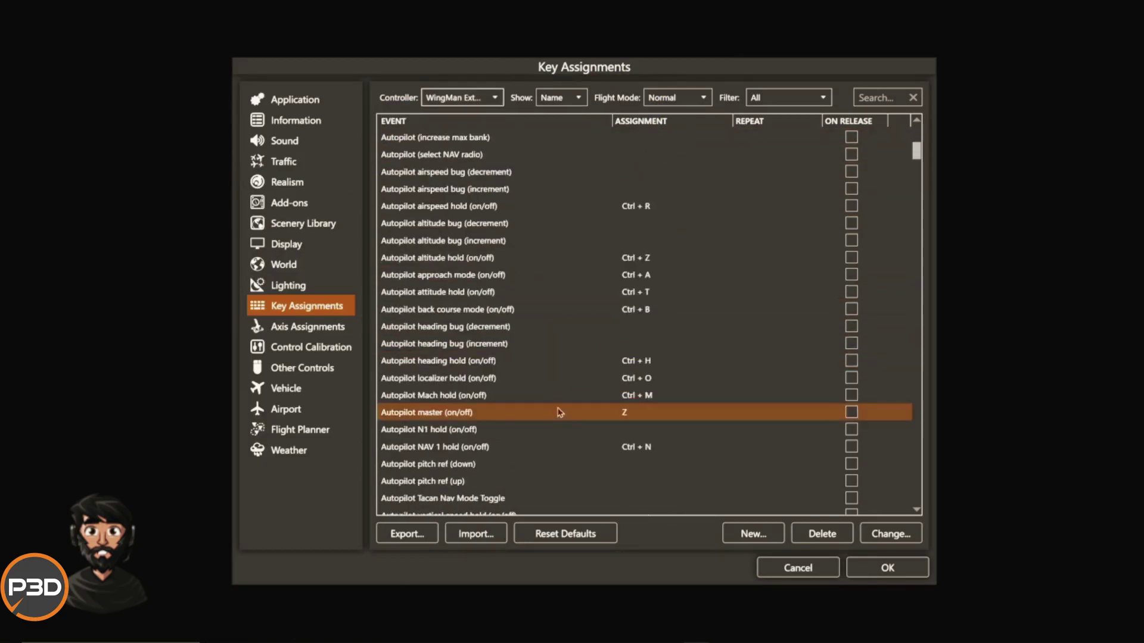
double_click(579, 347)
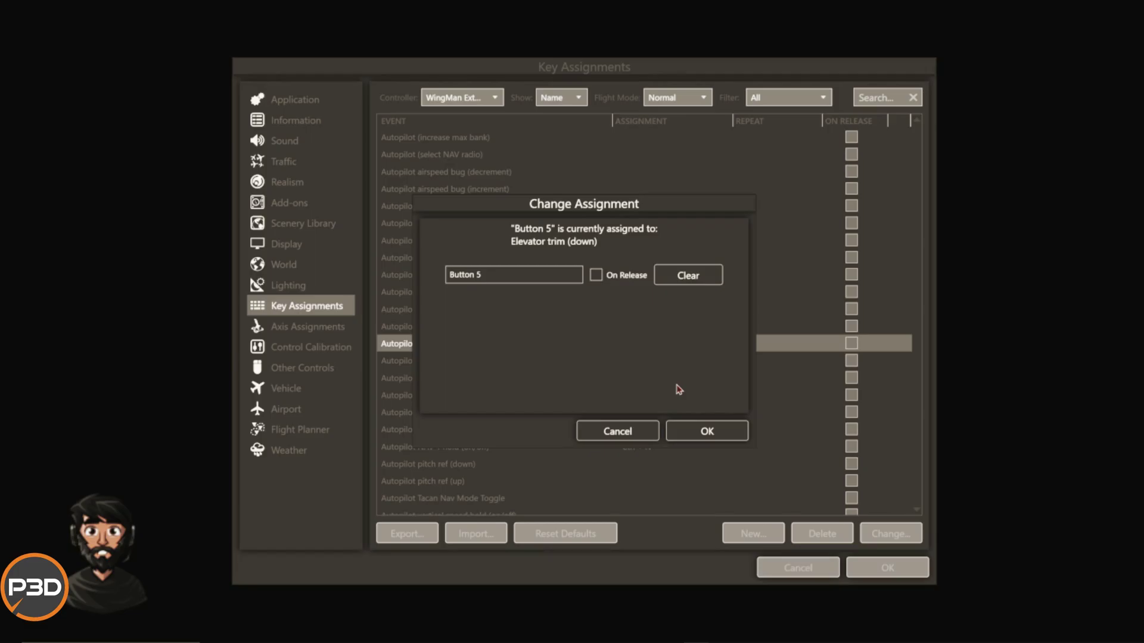
click(613, 430)
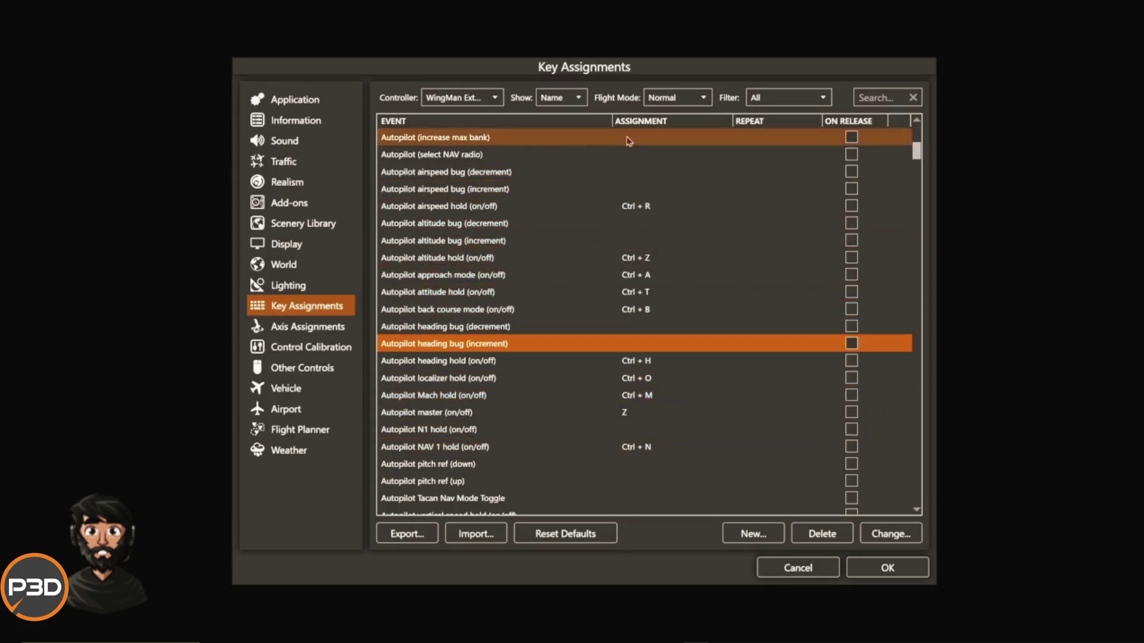
scroll(611, 309, down, 10)
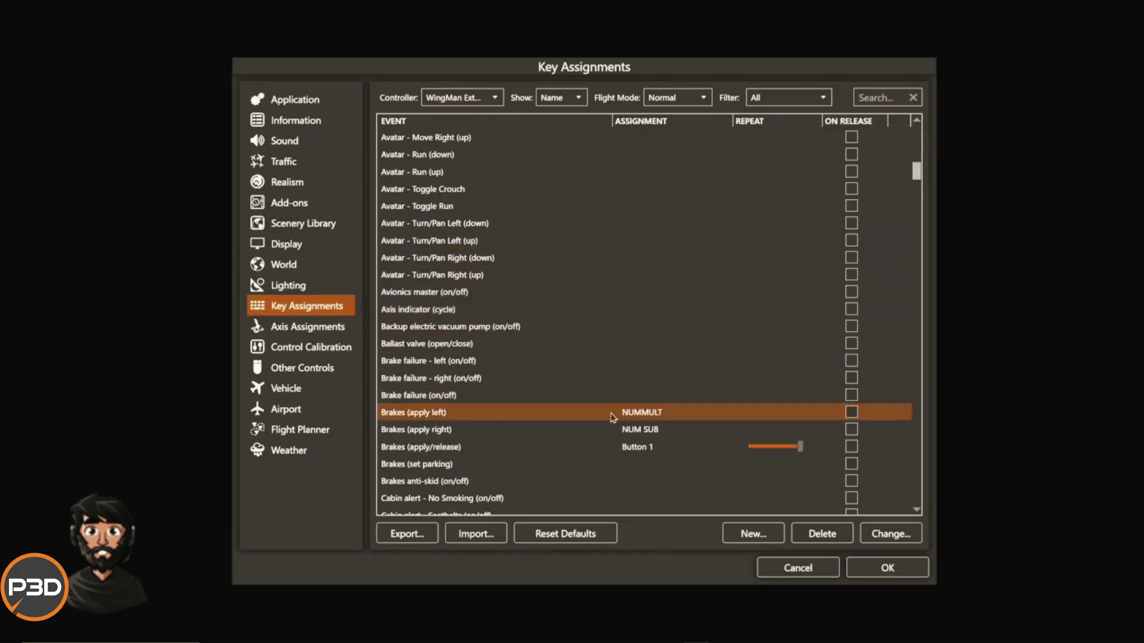
scroll(610, 417, down, 6)
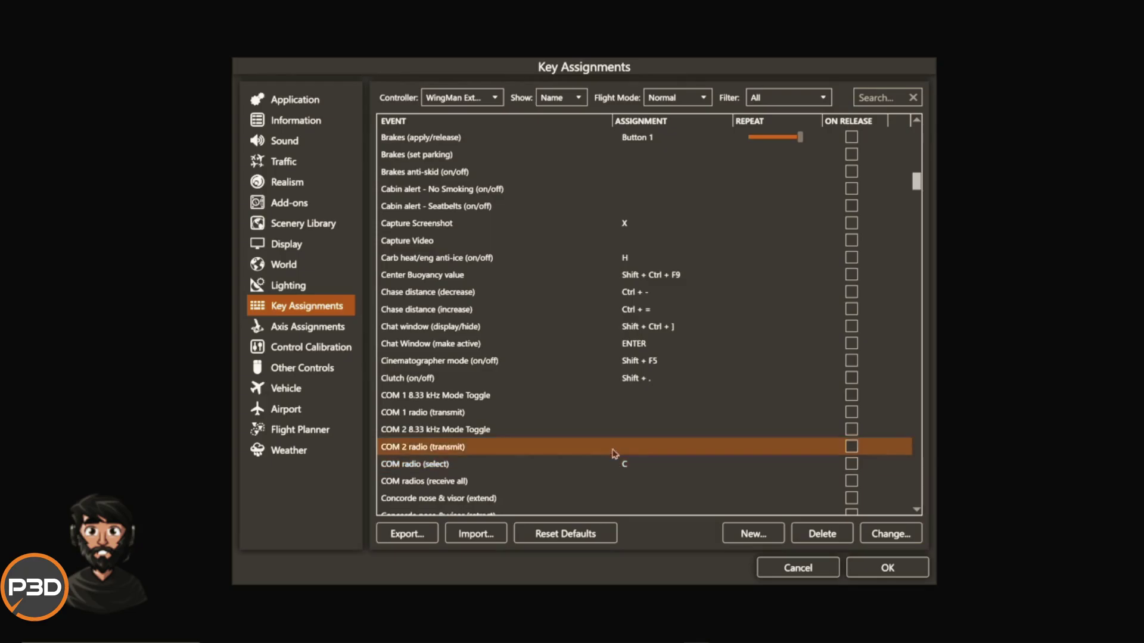
scroll(617, 455, down, 8)
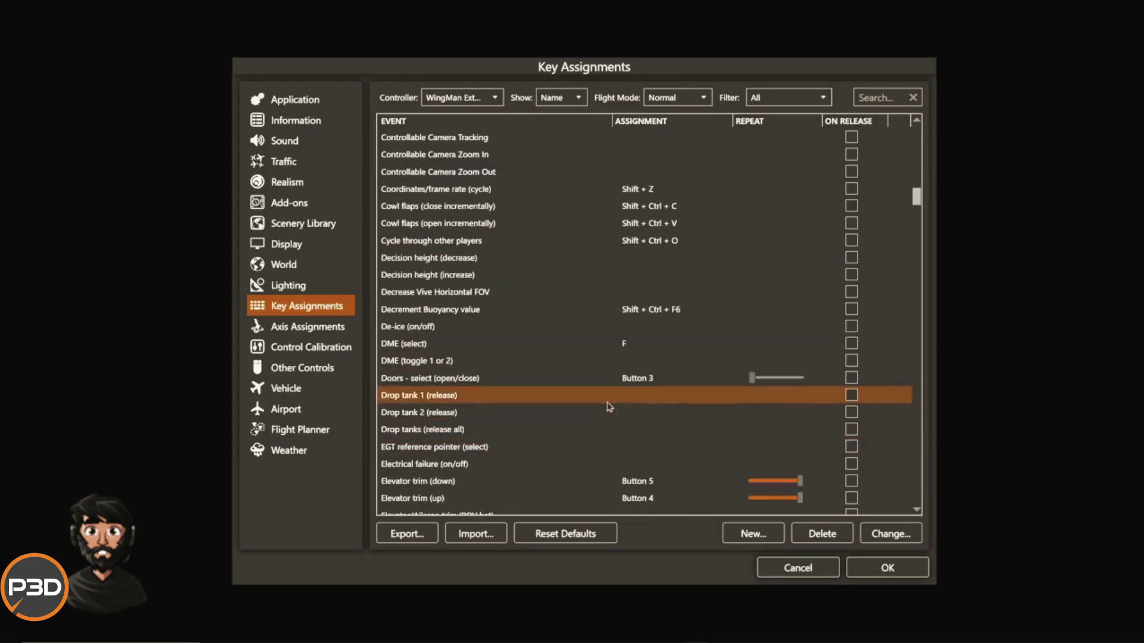
scroll(608, 427, down, 9)
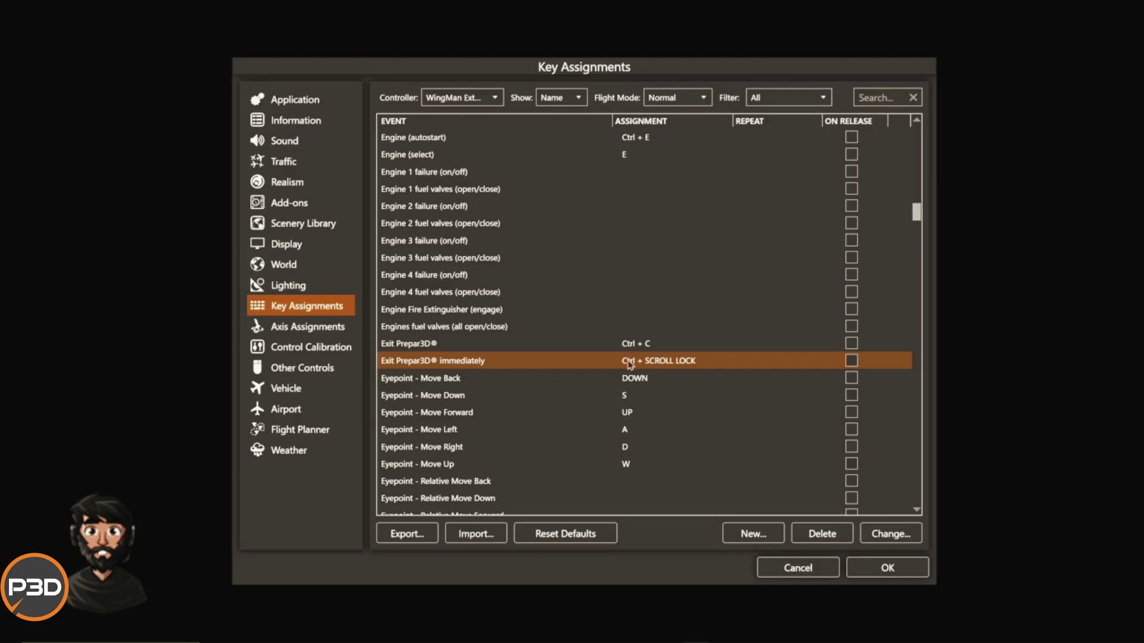
Open Control Calibration to view the WingMan sensitivities of 39, 30 and 25
click(303, 355)
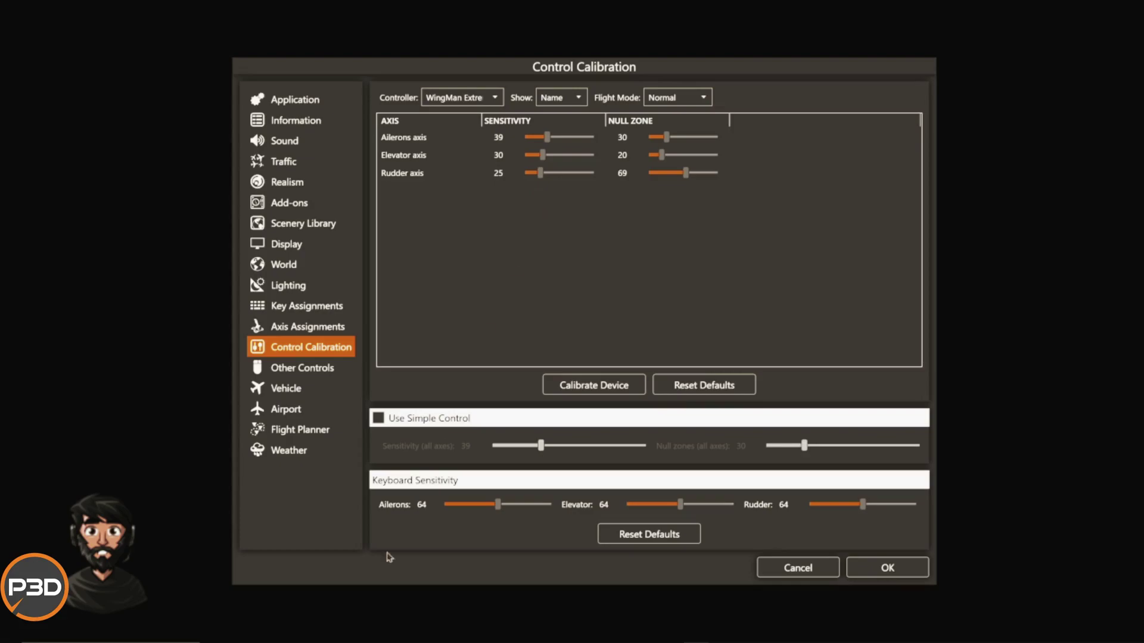
Open Windows Control Panel and go to Hardware and Sound > Devices and Printers
mouse_move(120, 634)
click(317, 633)
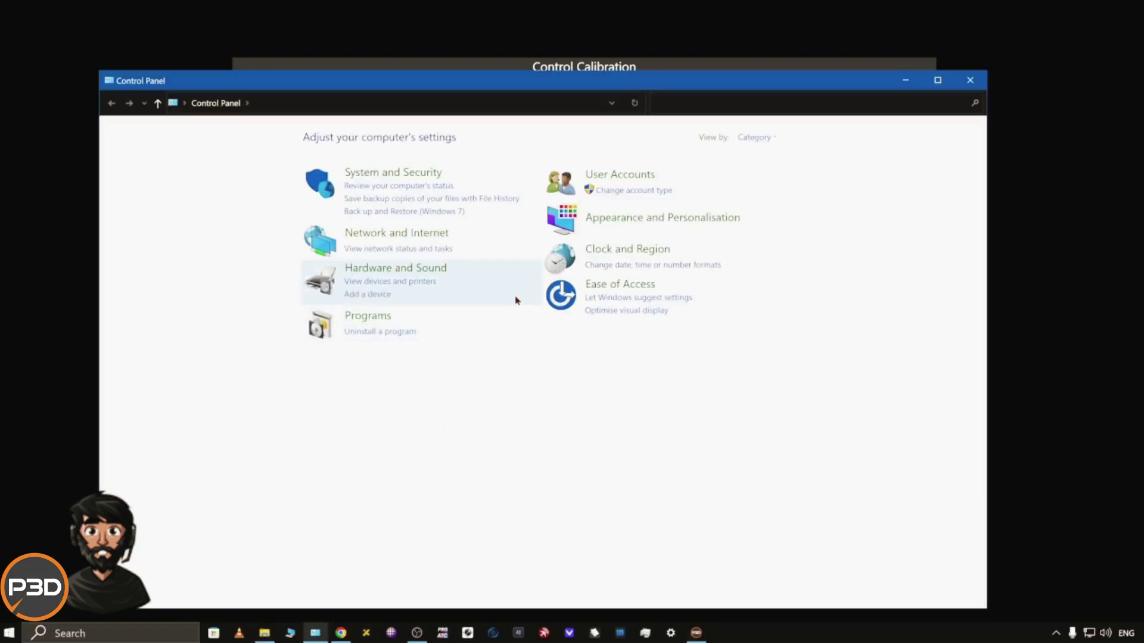
click(410, 274)
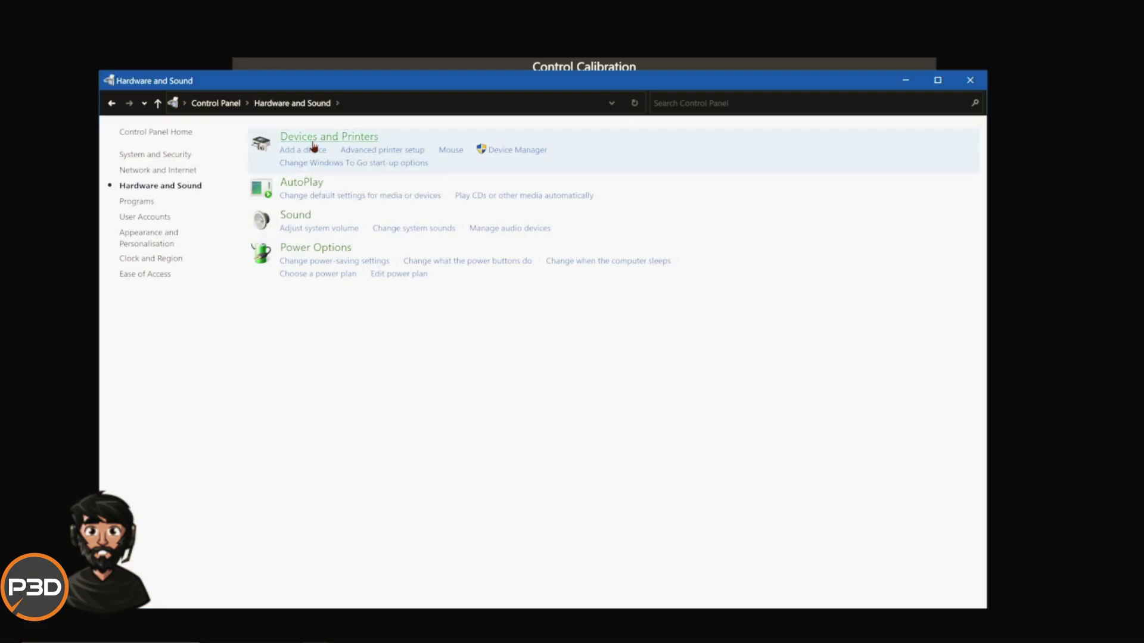
click(337, 171)
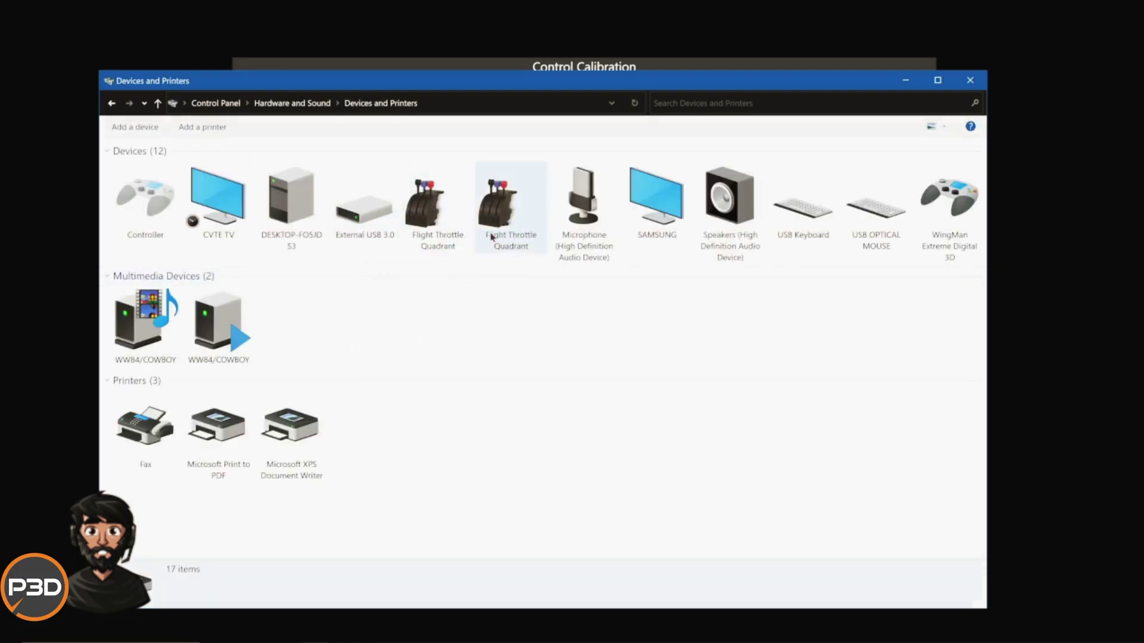
right_click(507, 226)
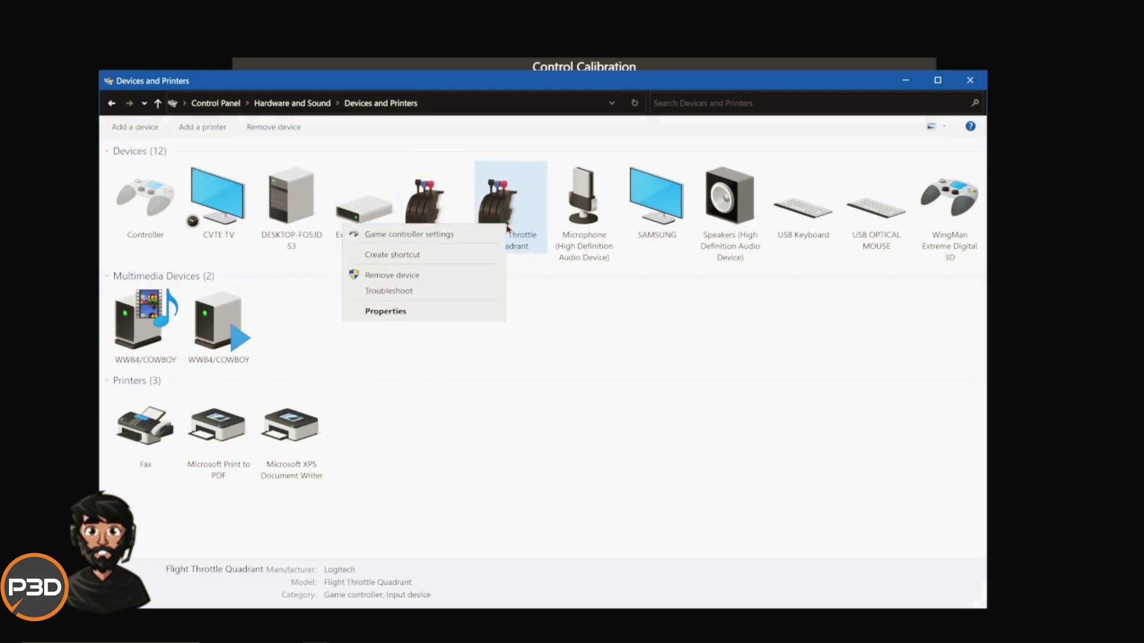
click(436, 322)
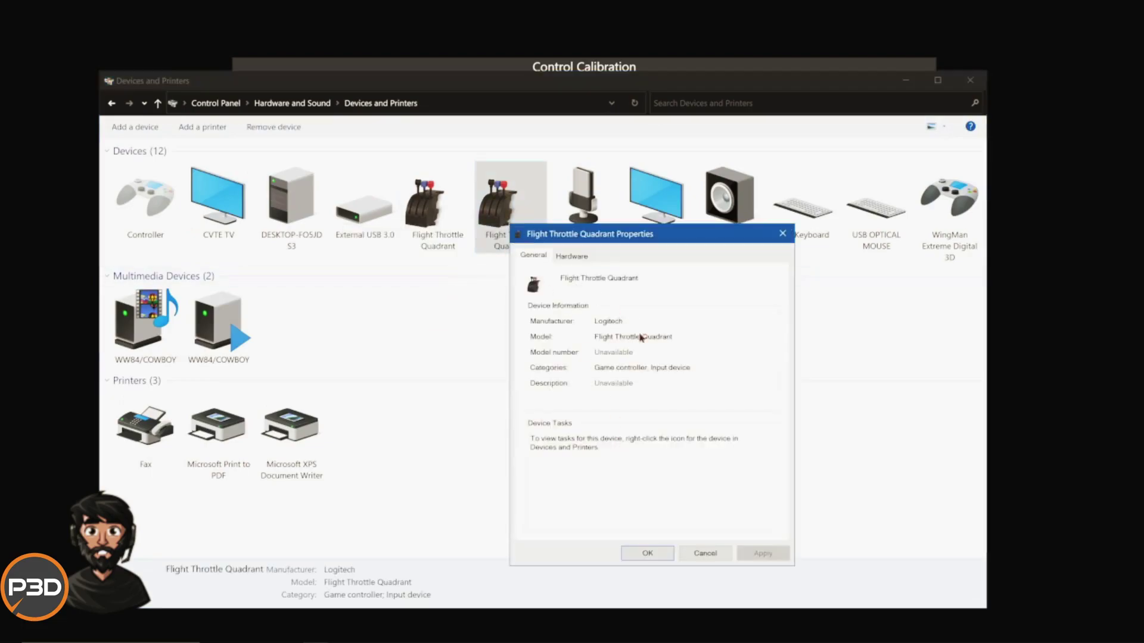
click(715, 553)
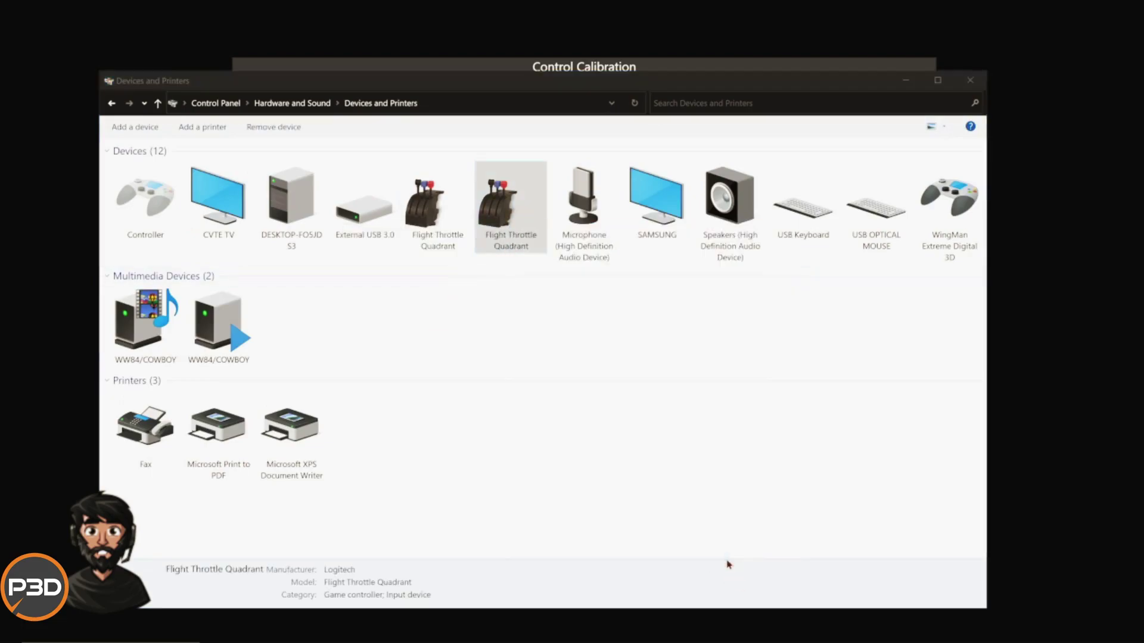
right_click(486, 208)
In Game Controllers' advanced settings, set WingMan Extreme Digital 3D as the preferred device
click(388, 216)
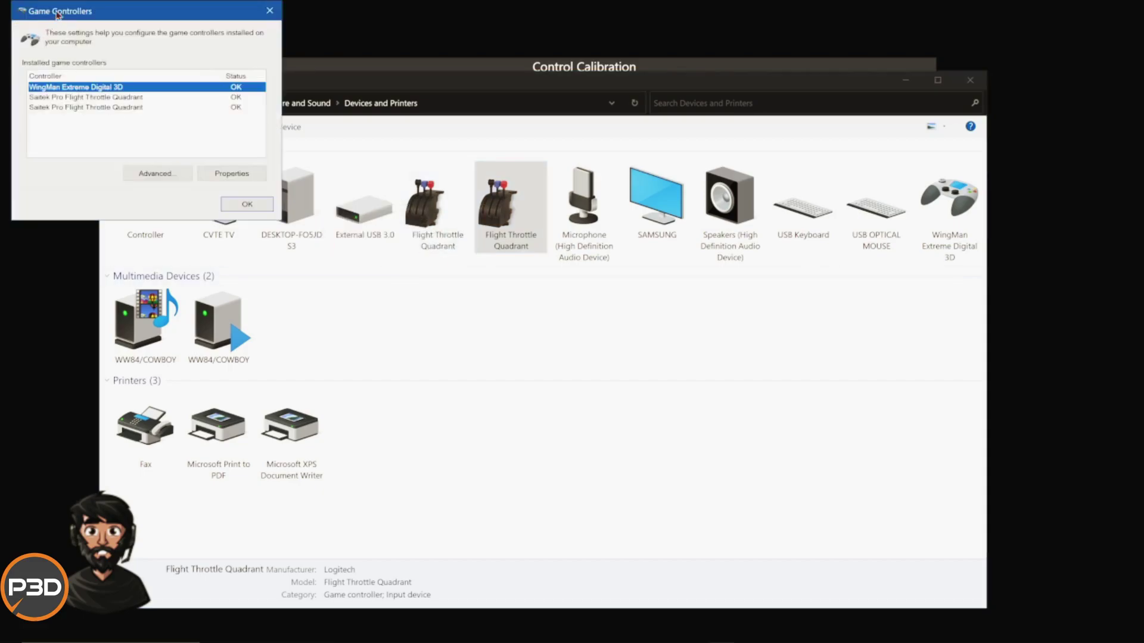
drag(90, 10, 387, 215)
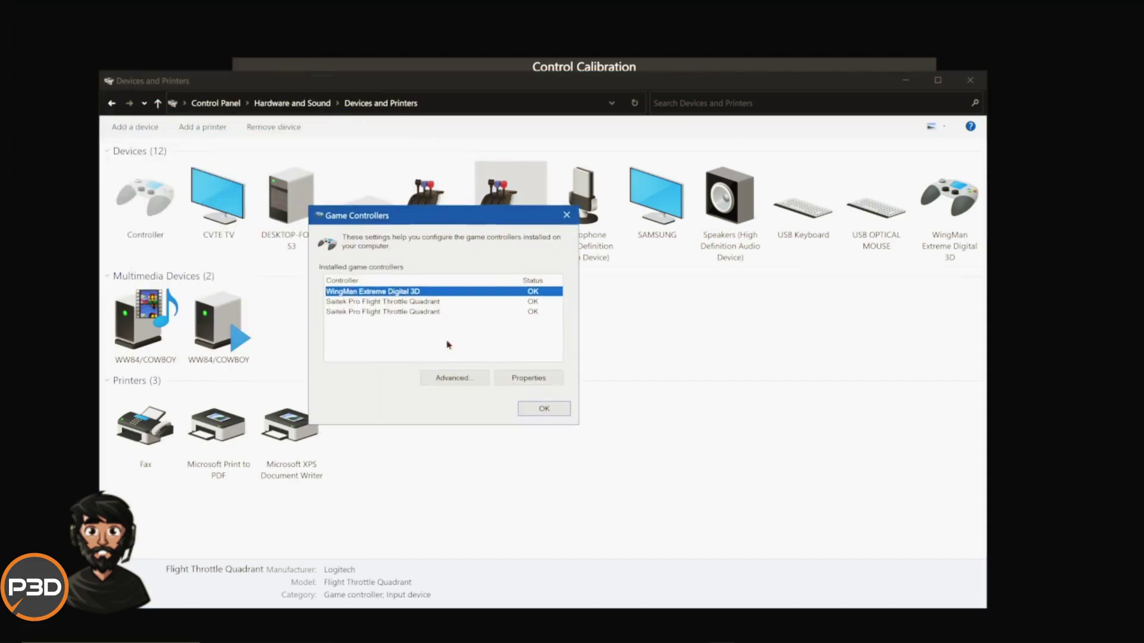
click(457, 378)
click(441, 324)
click(453, 377)
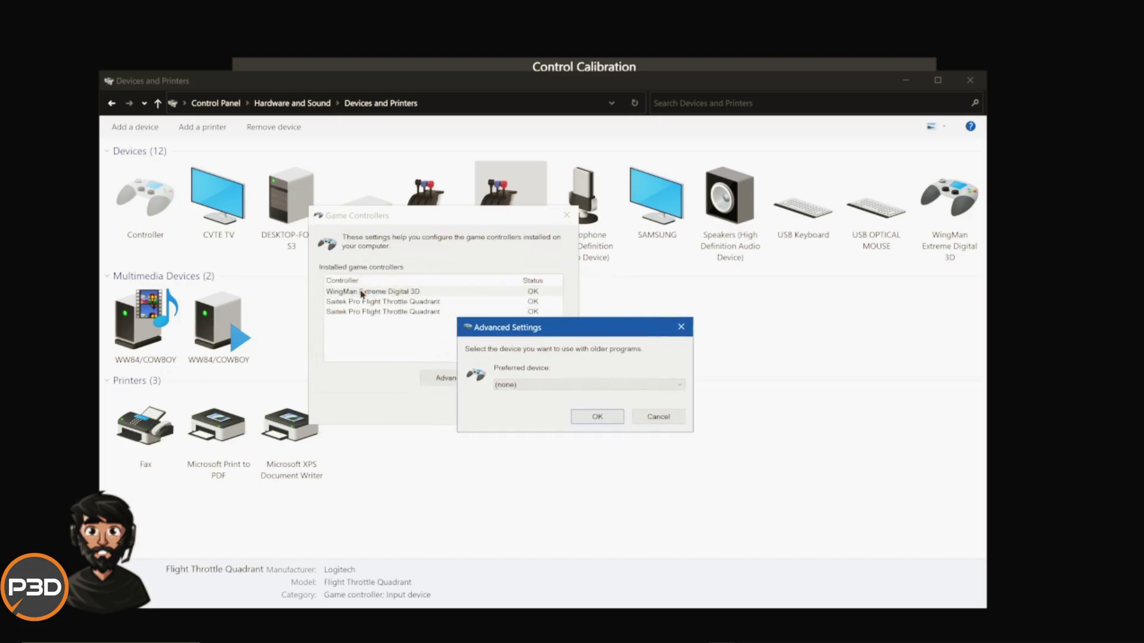
click(524, 386)
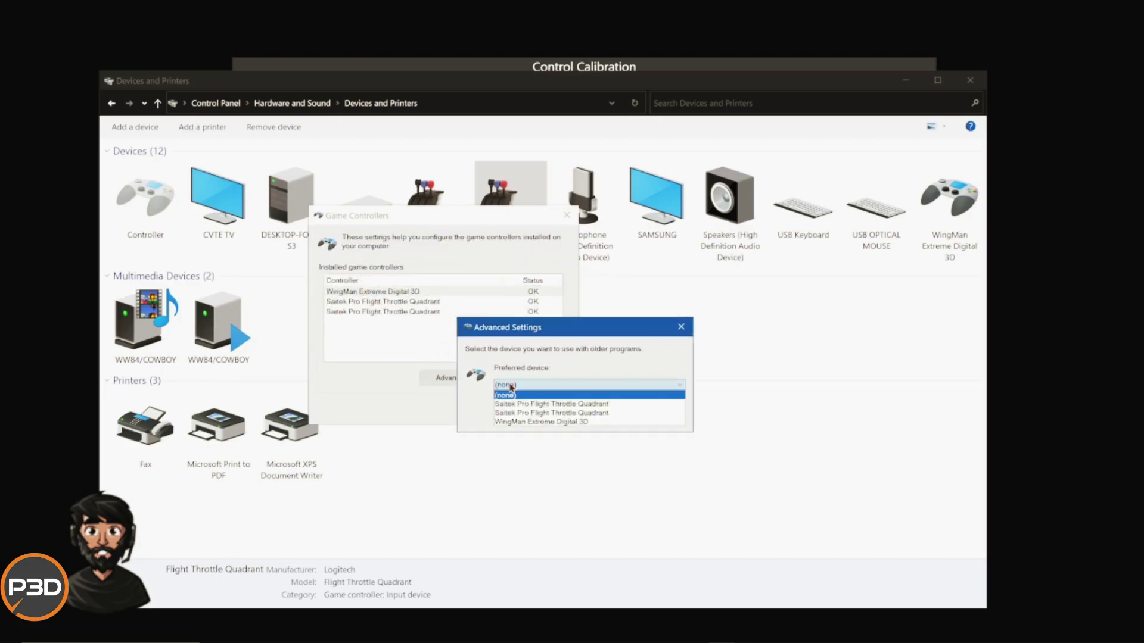
click(524, 421)
click(597, 416)
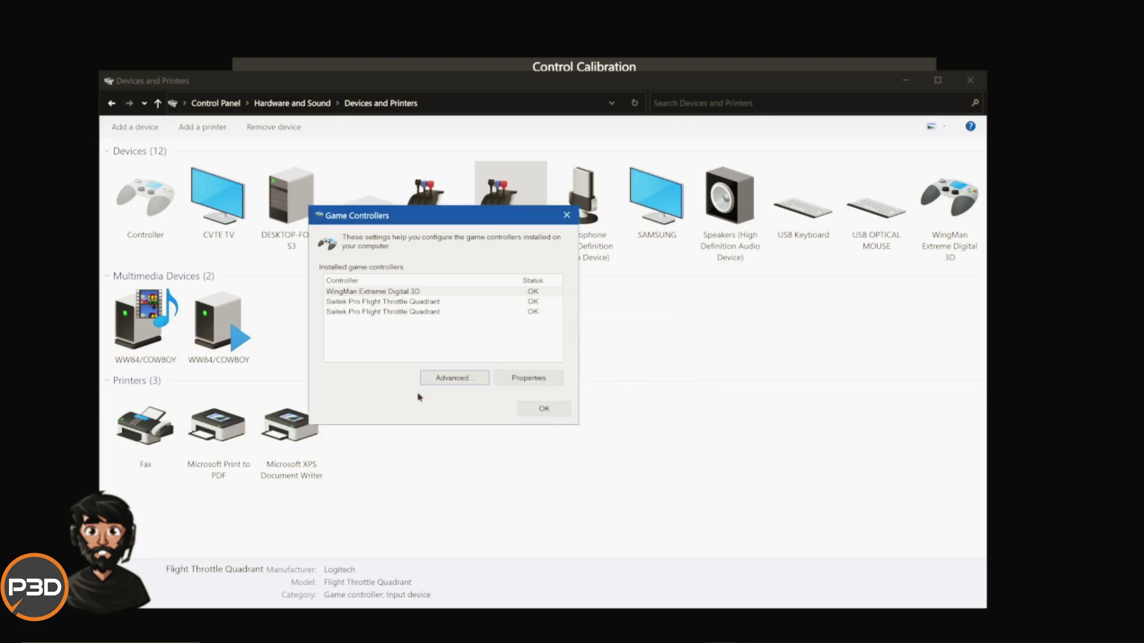
Test the WingMan joystick in its properties and check its calibration settings
click(408, 293)
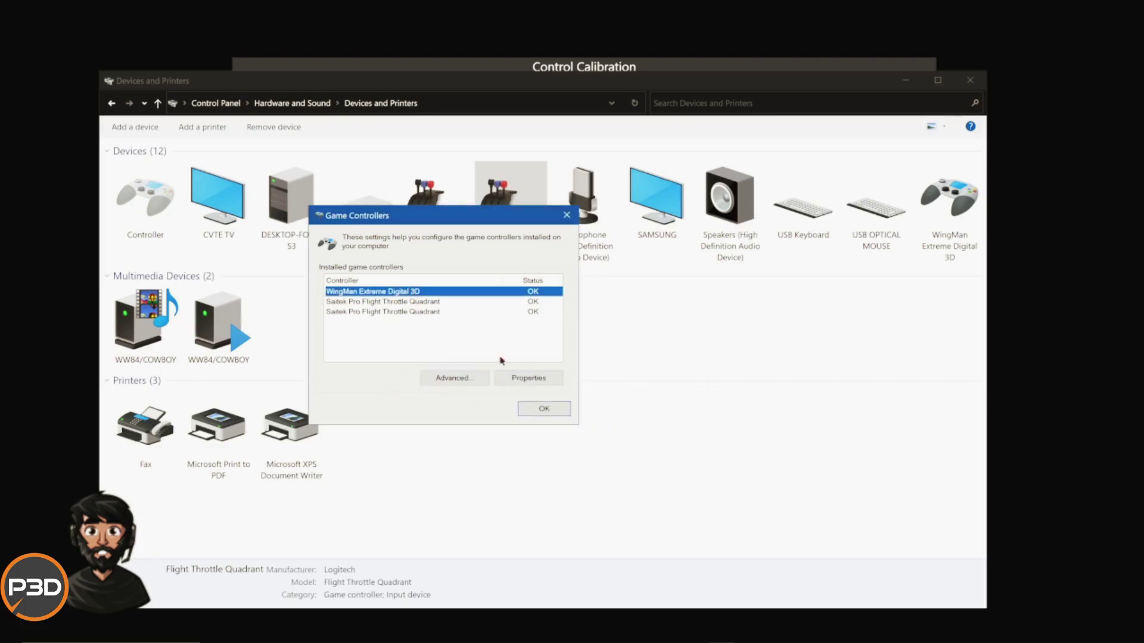
click(521, 377)
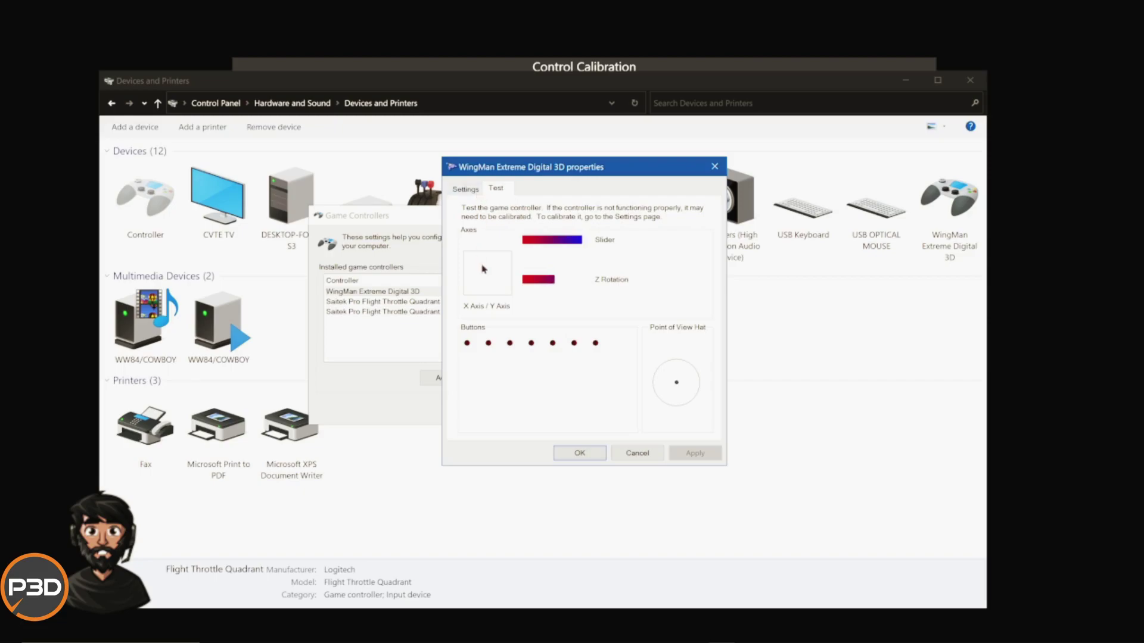
click(476, 189)
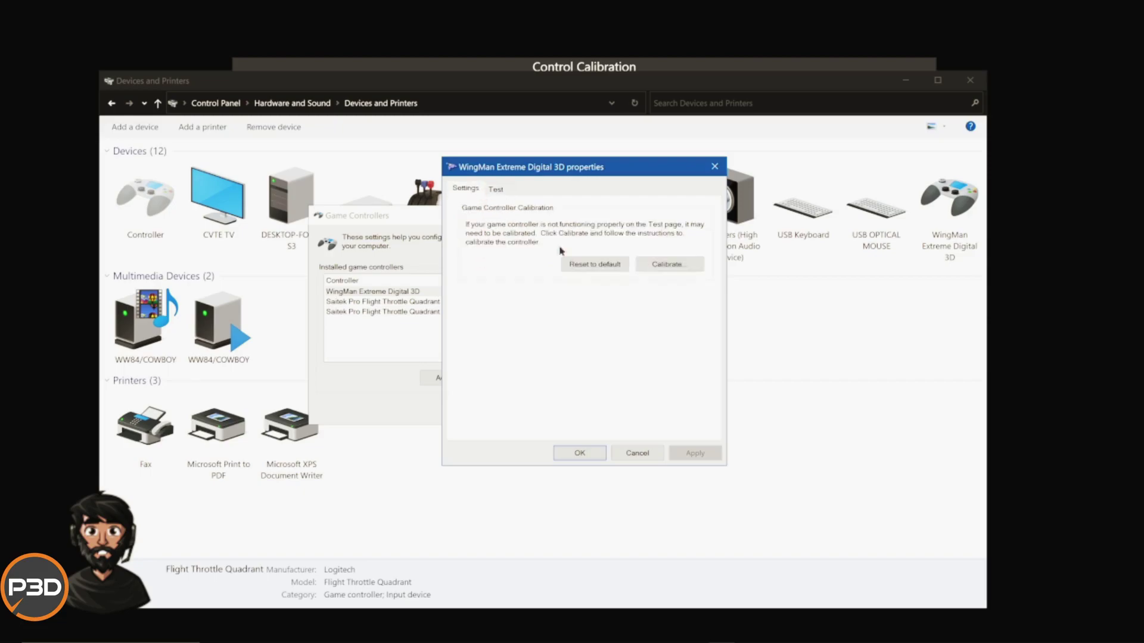
click(580, 454)
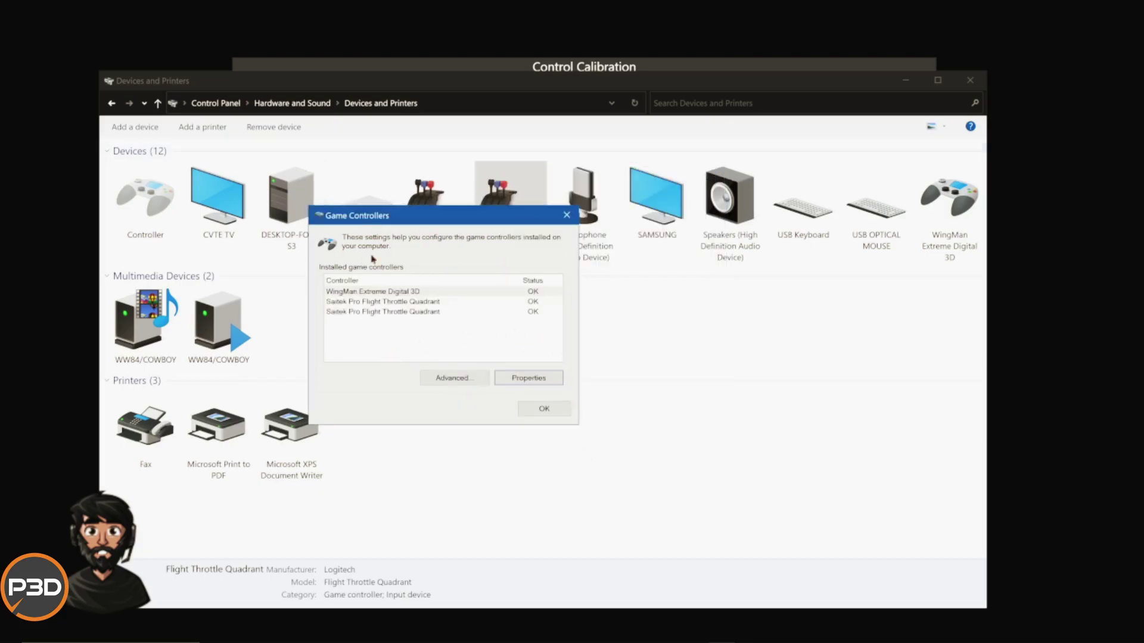
Switch the preferred device to the Saitek Pro Flight Throttle Quadrant and close the controller list
click(376, 302)
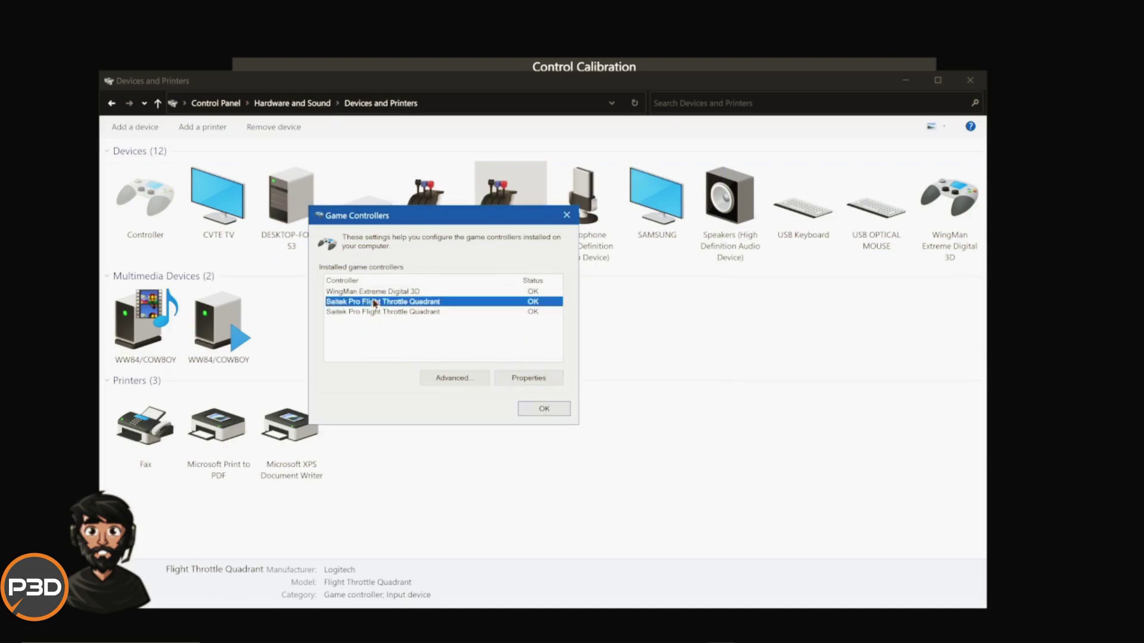
click(449, 377)
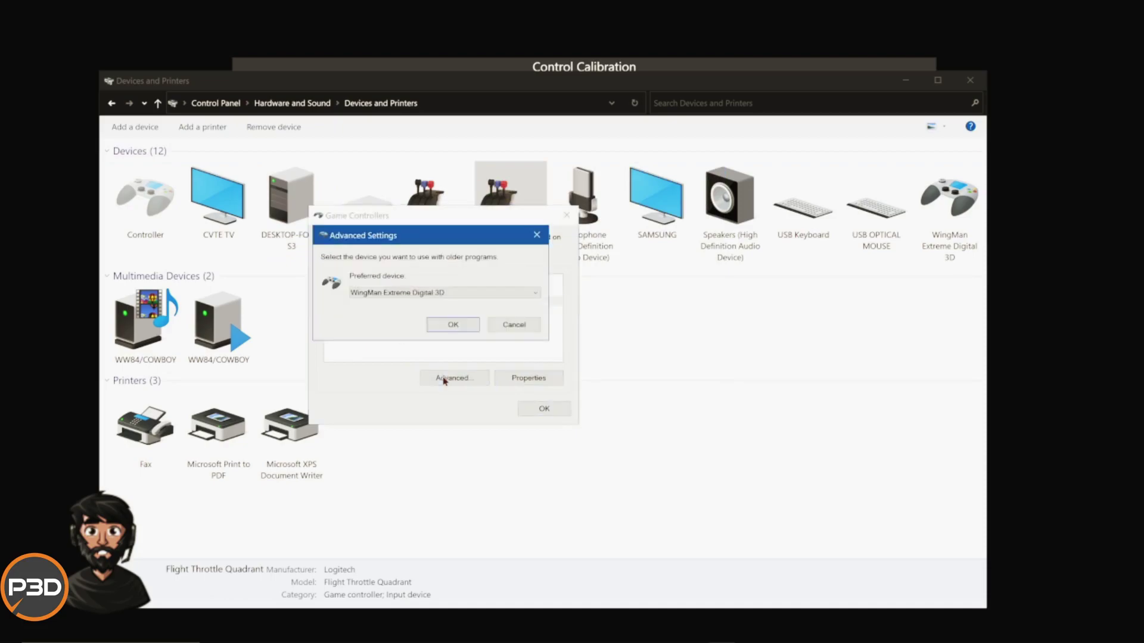
click(408, 294)
click(412, 304)
click(453, 326)
click(438, 379)
click(420, 292)
click(420, 316)
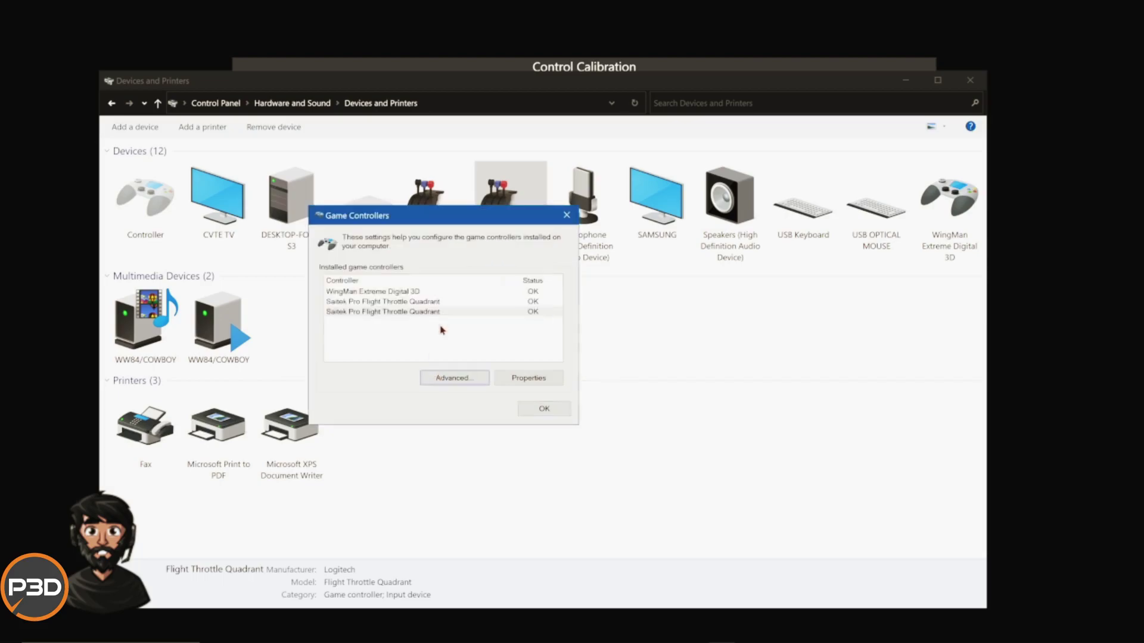
click(444, 325)
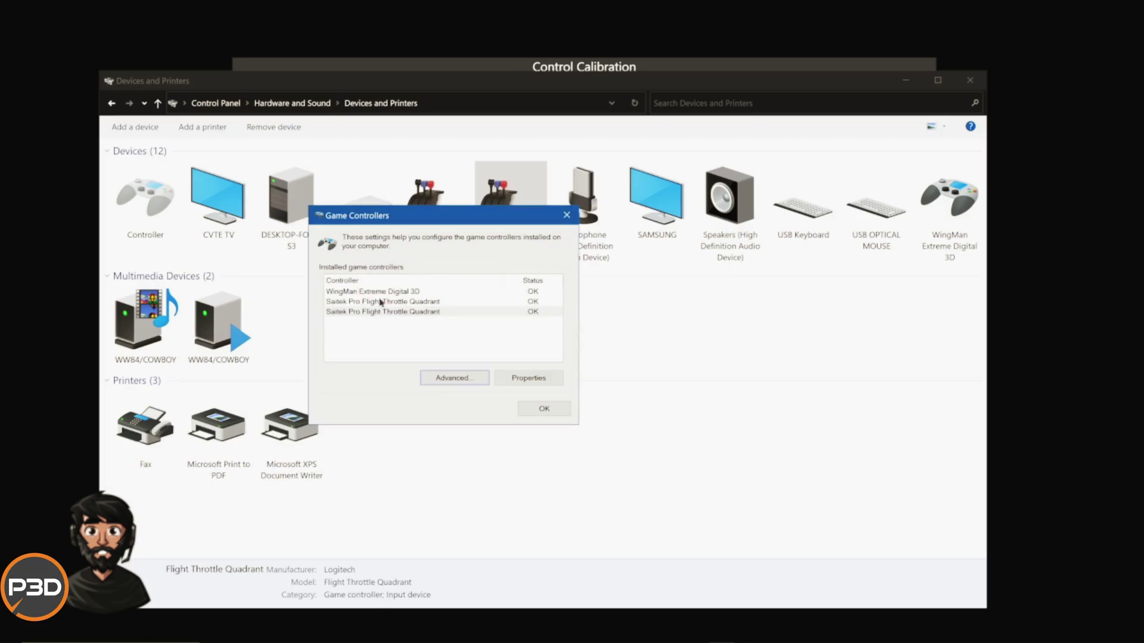
click(538, 410)
Close Devices and Printers, recentre the Game Controllers list from Calibrate Device, and dismiss it
click(961, 85)
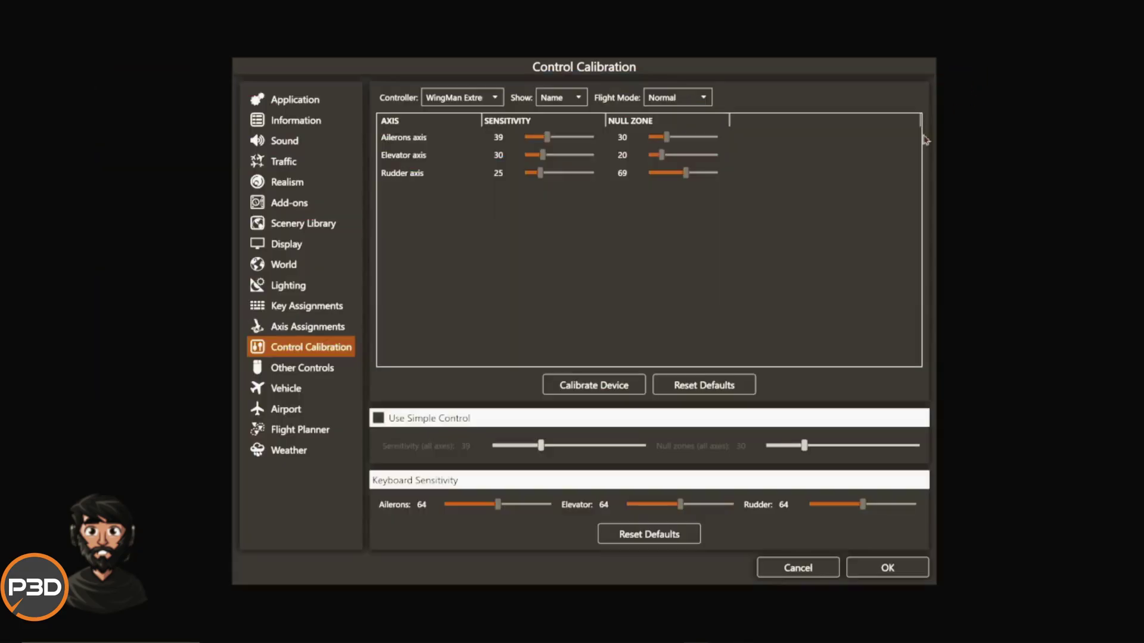
click(568, 387)
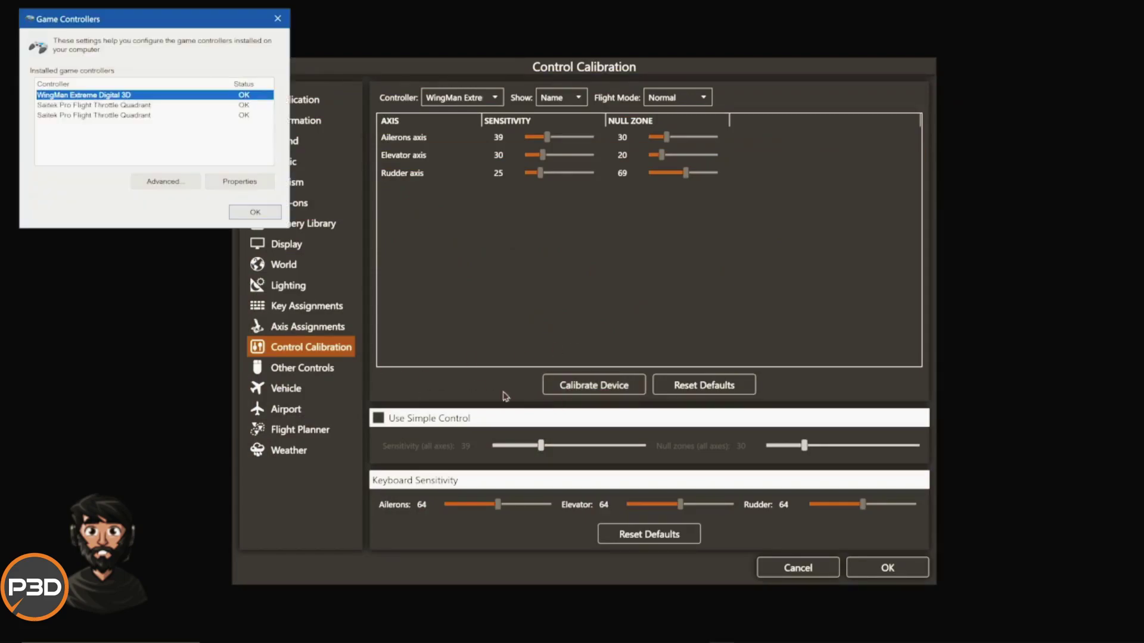
drag(105, 22, 337, 272)
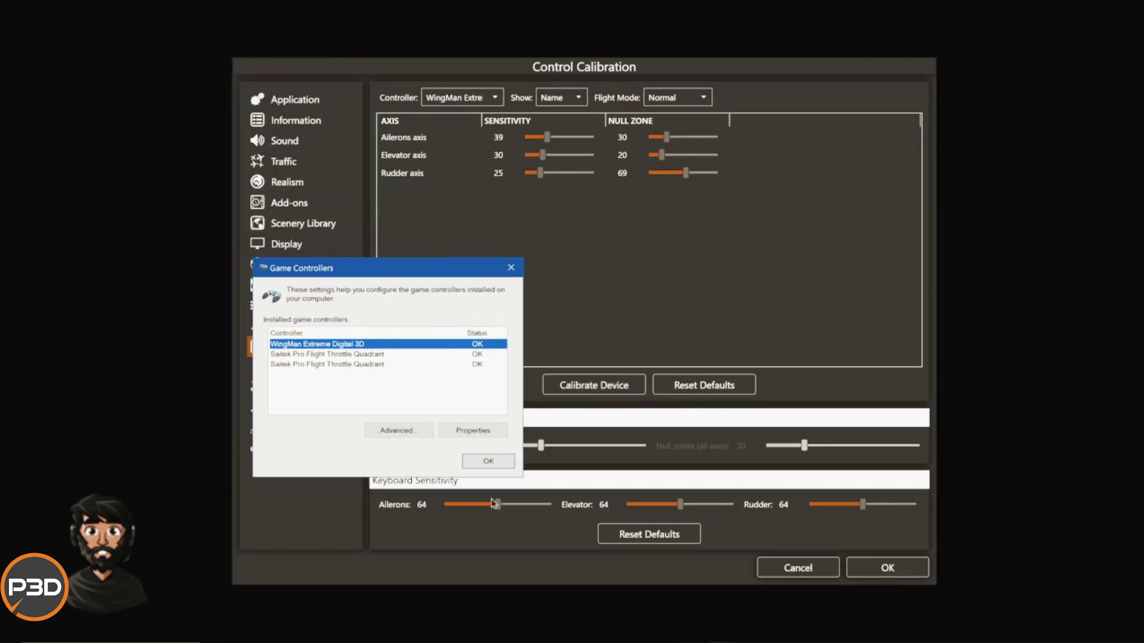
click(490, 468)
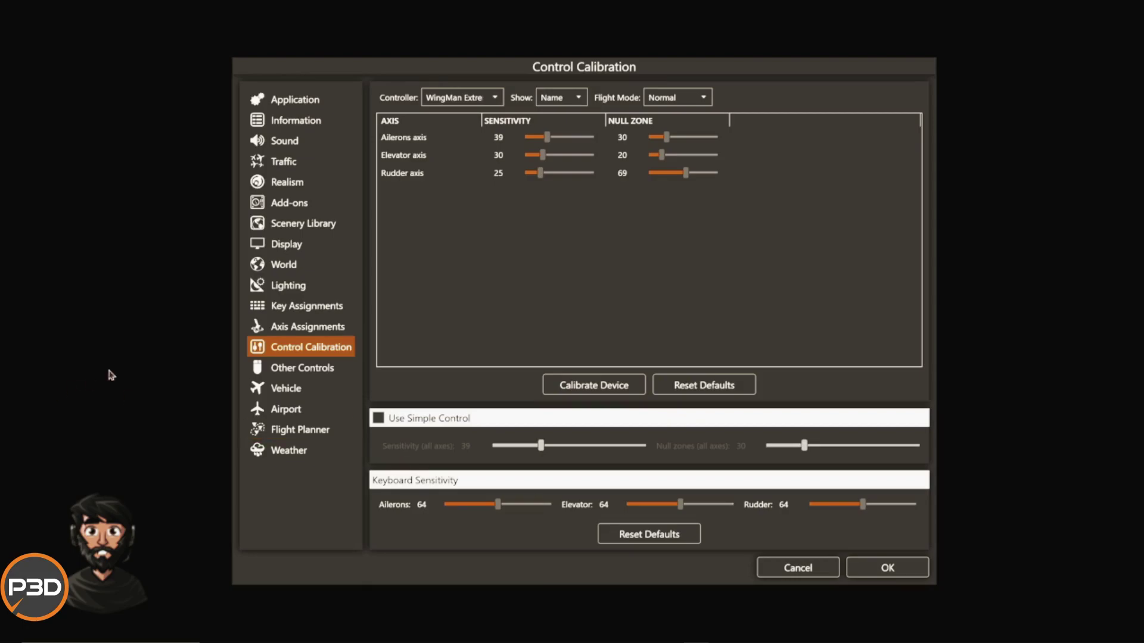
click(307, 371)
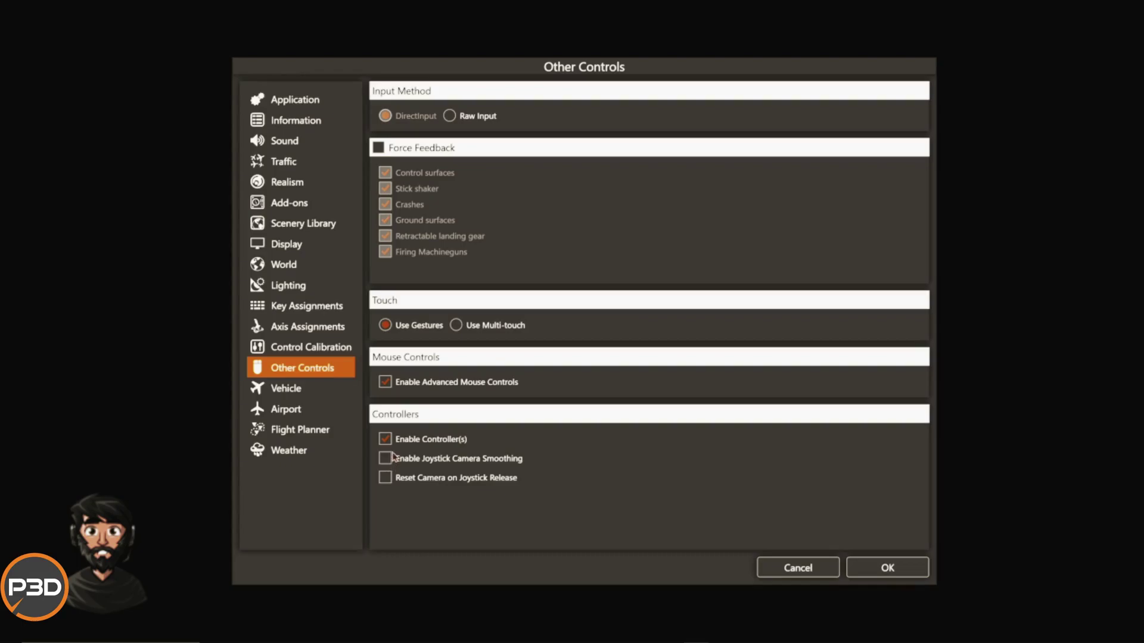
click(299, 352)
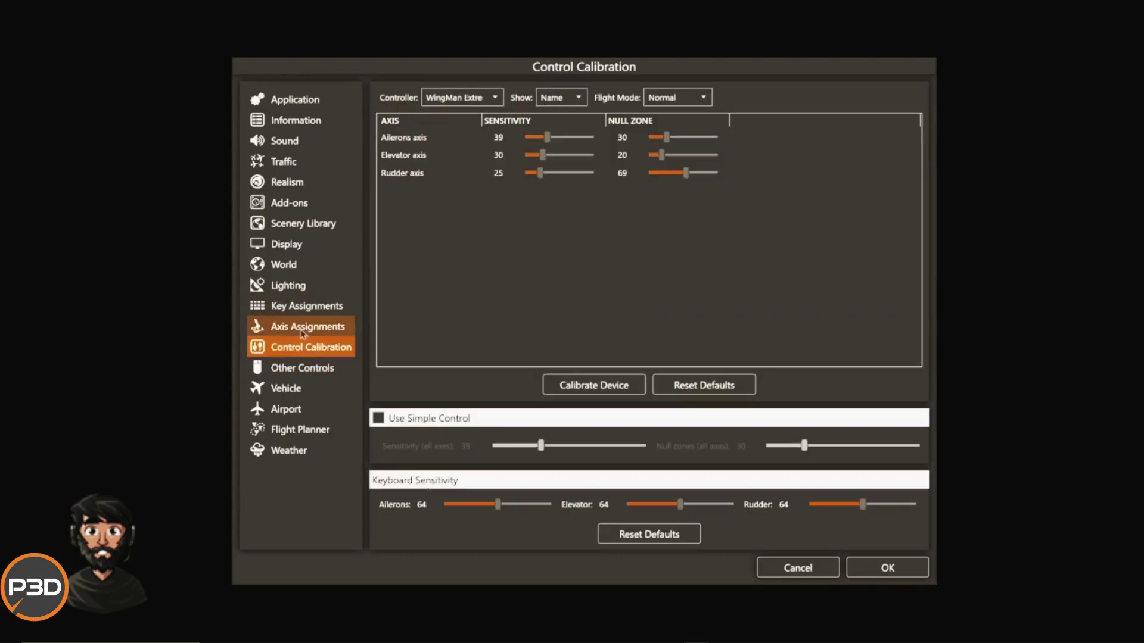
click(303, 331)
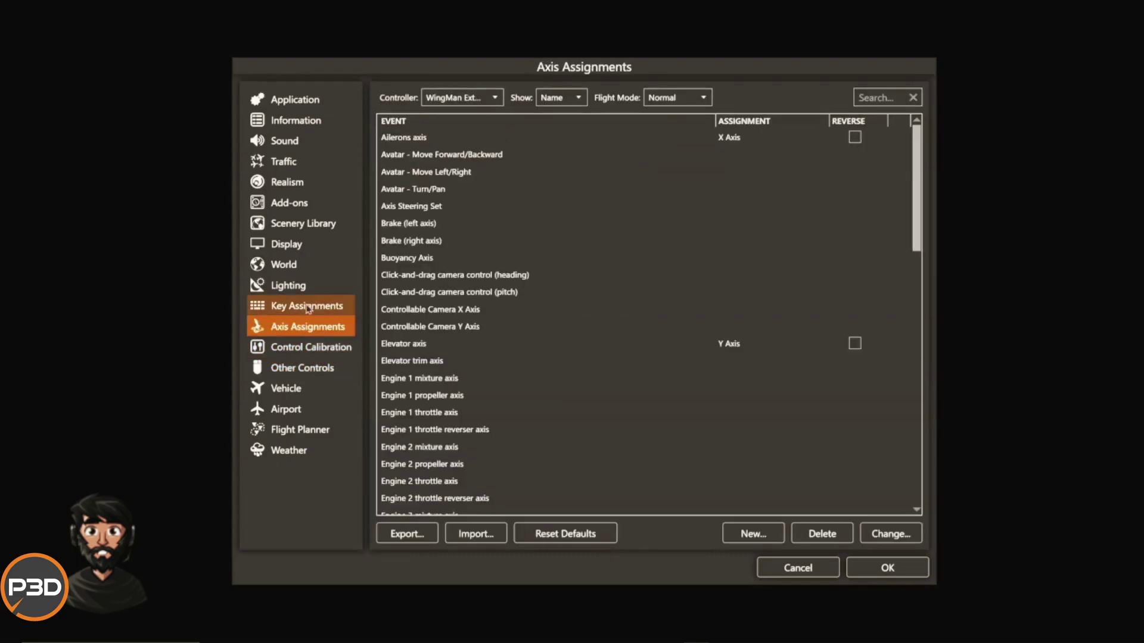
click(308, 308)
click(301, 328)
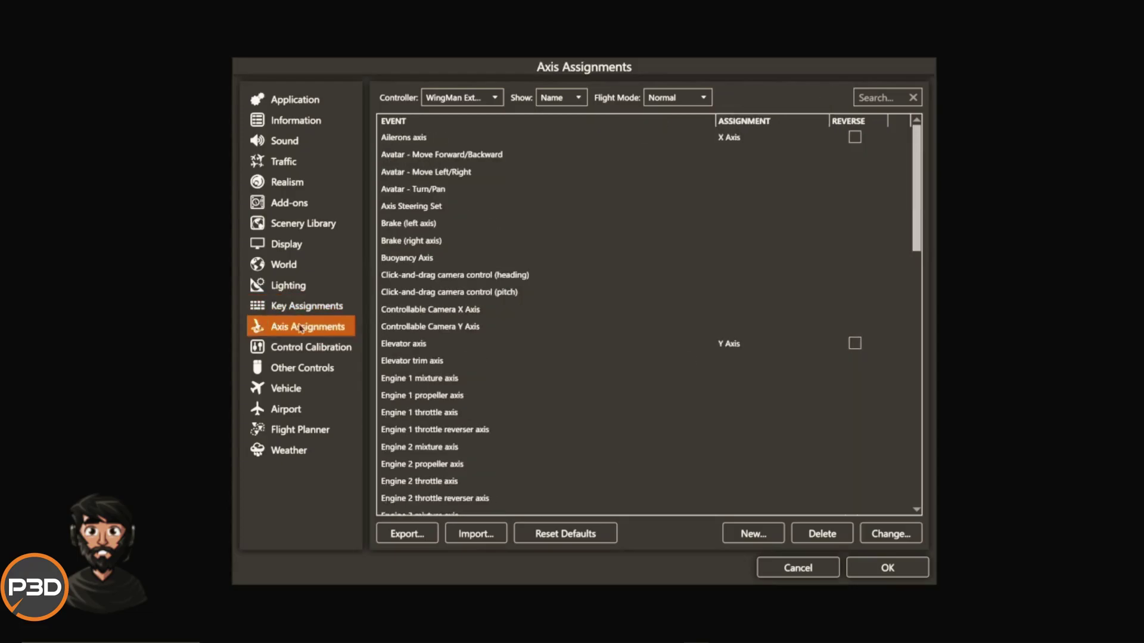
click(293, 353)
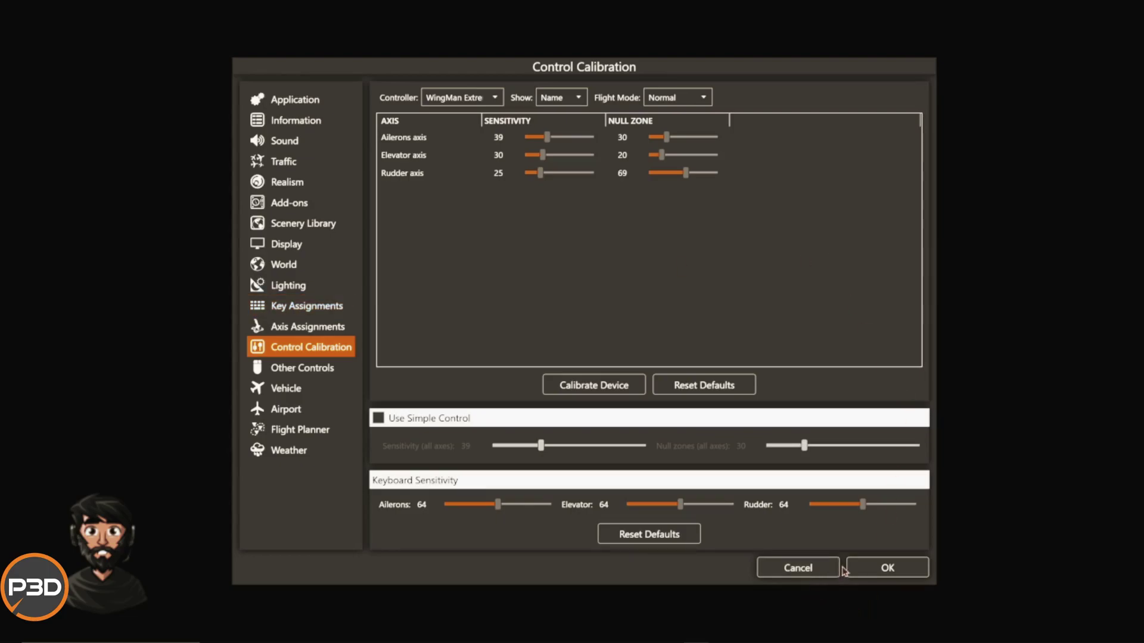
Close the settings and change the camera from the cockpit to the Outside view
click(880, 570)
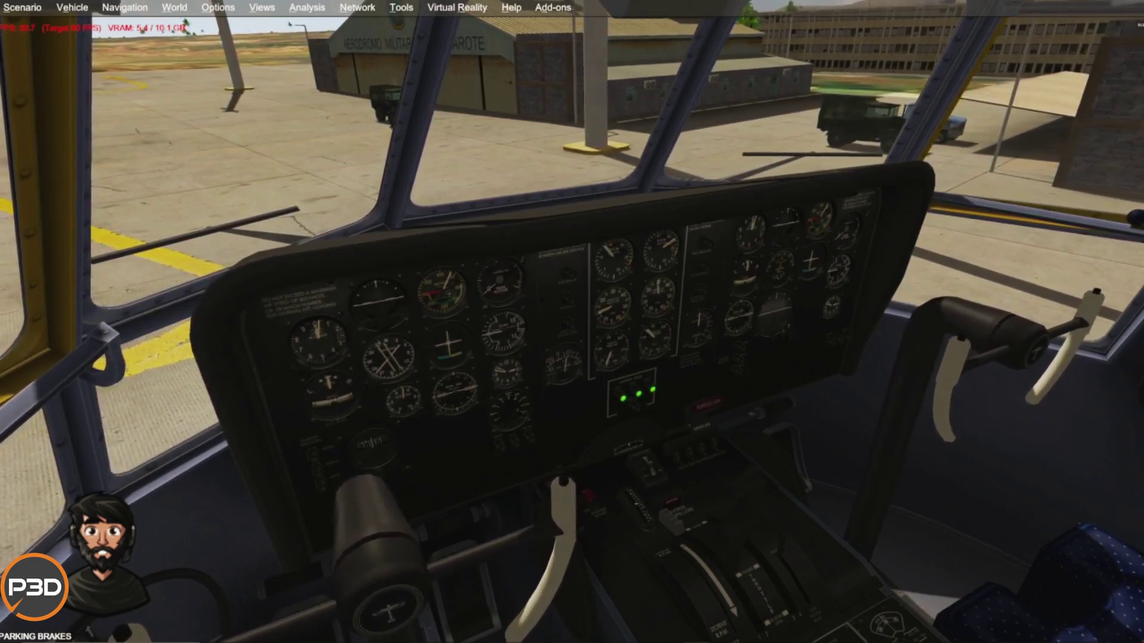
right_click(335, 117)
click(477, 143)
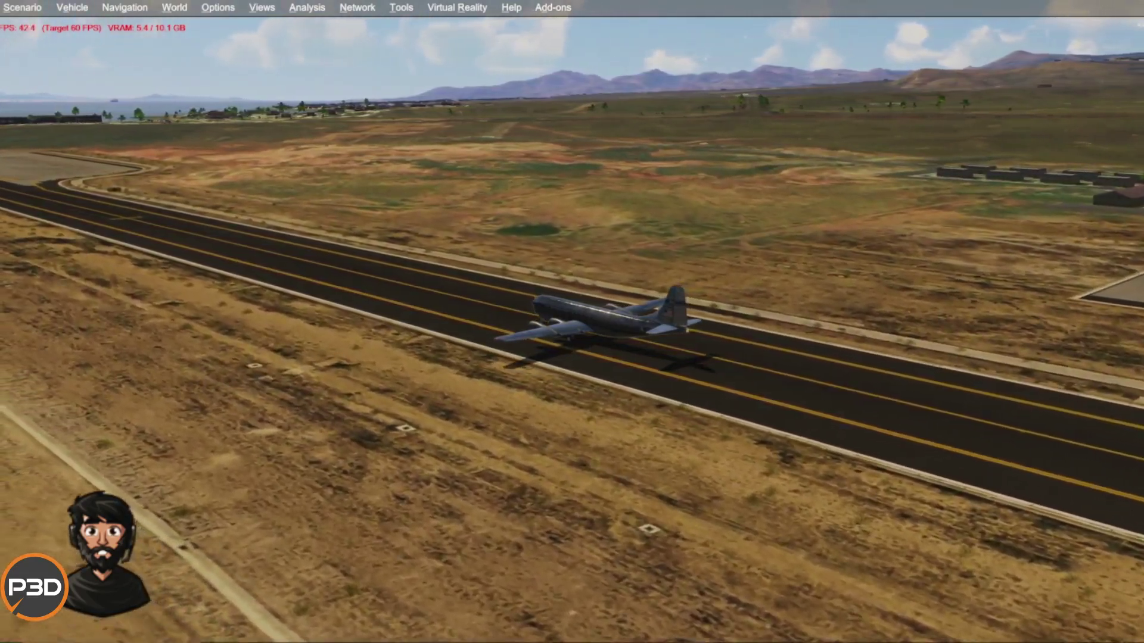
Taxi down the runway, tapping the brakes with the period key while turning onto the 21-03 taxiway
key(period)
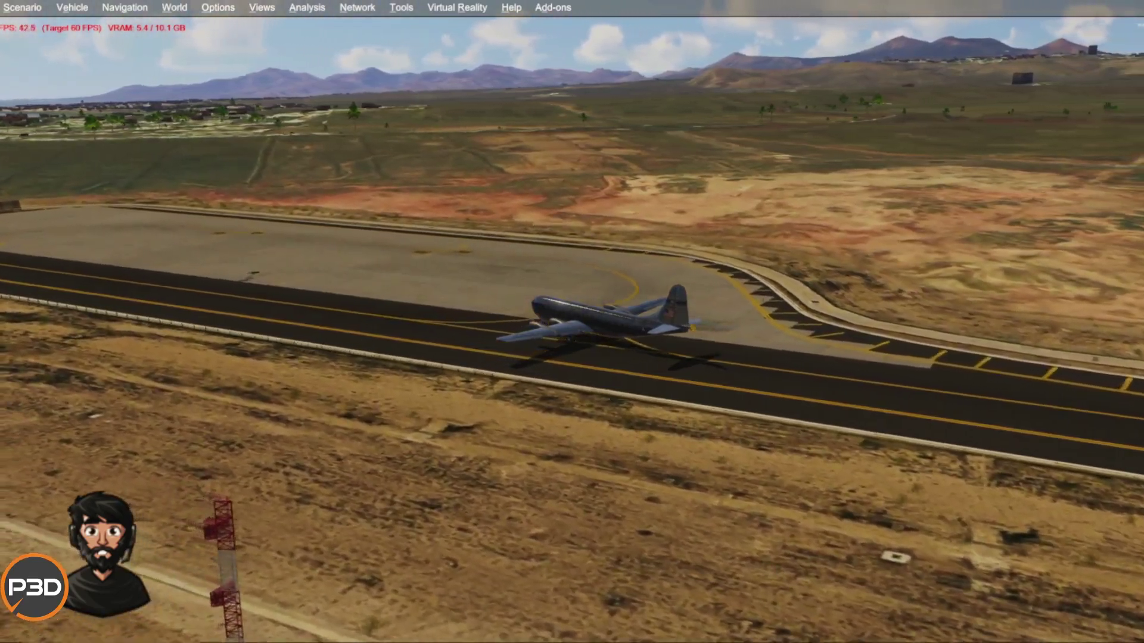
key(period)
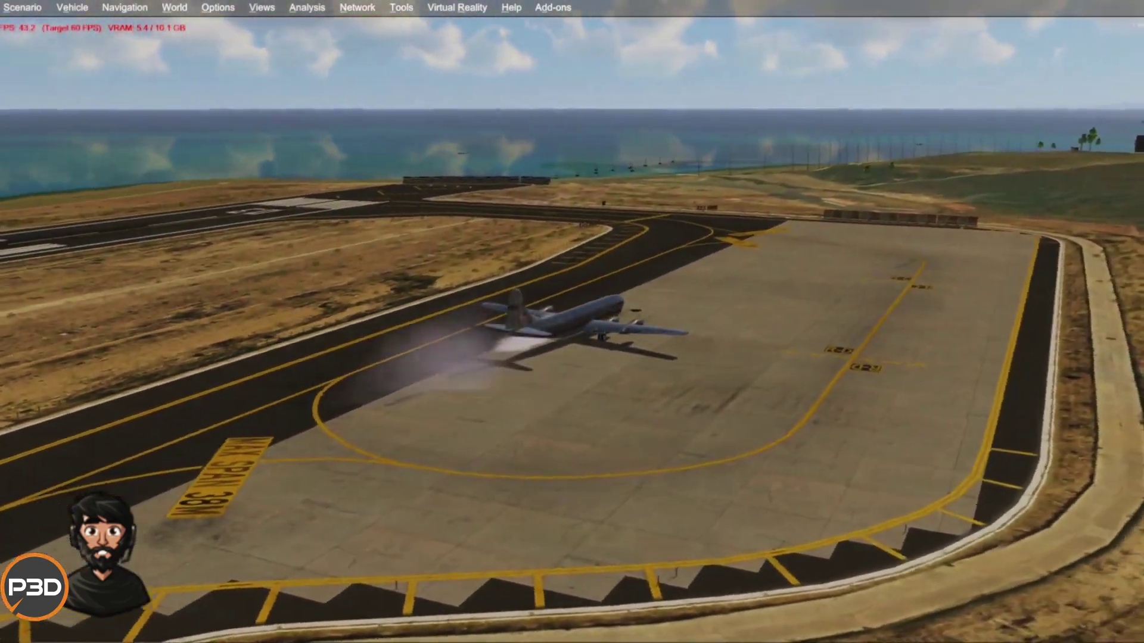
key(period)
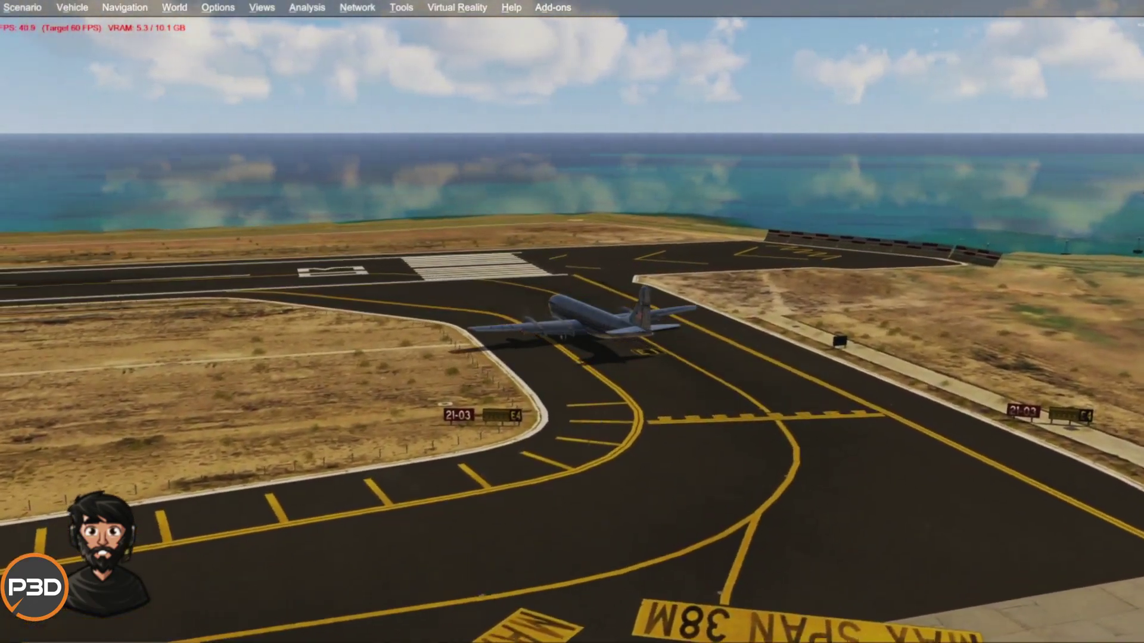
Brake while taxiing, then cruise over the volcanic island beneath the default cumulus clouds
key(period)
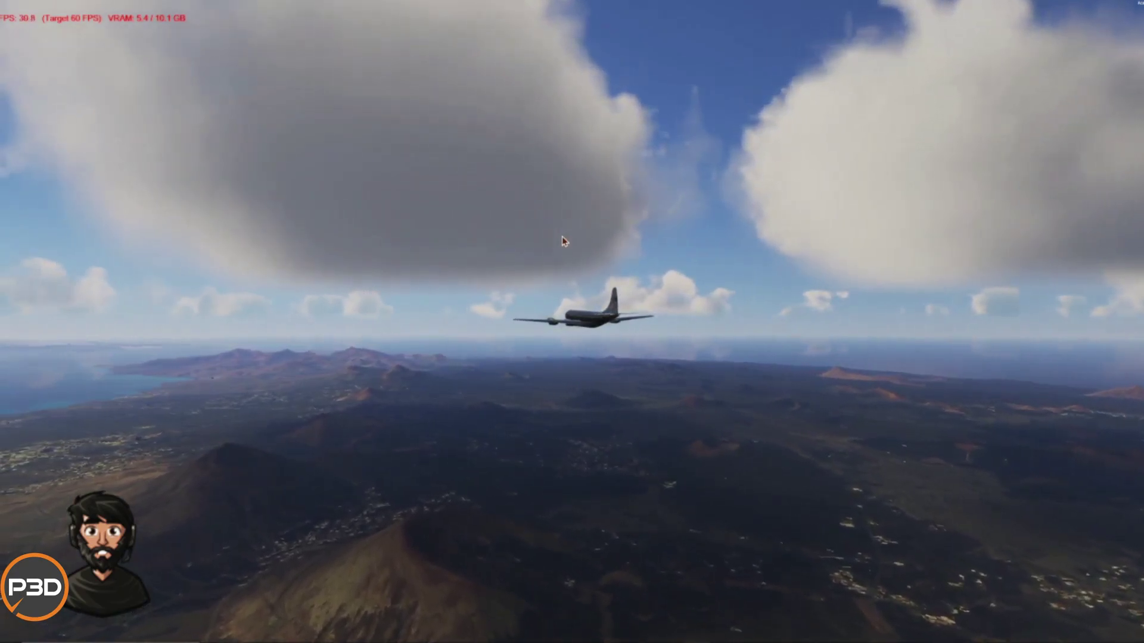
Launch ActiveSky P3D, log in, and choose the v5 version to inject its weather
click(493, 633)
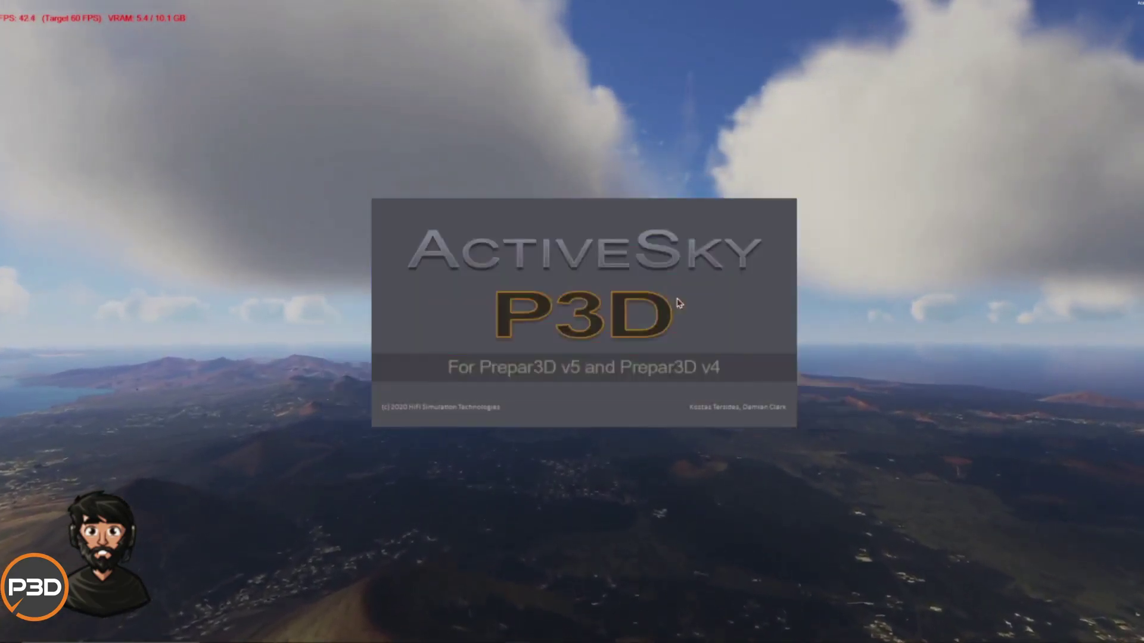
click(626, 317)
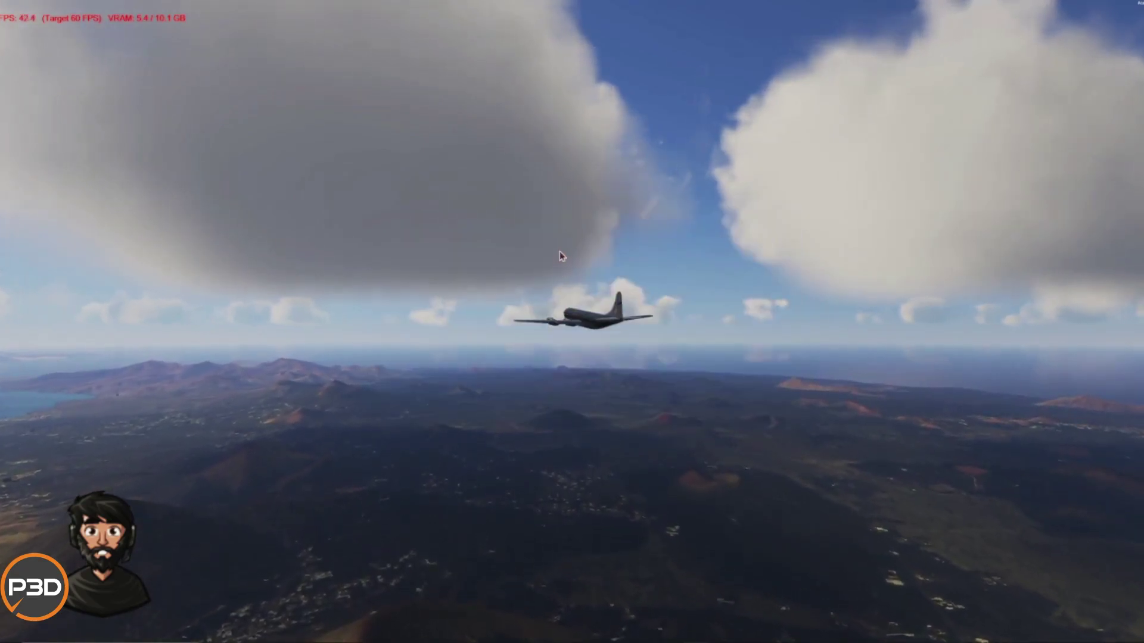